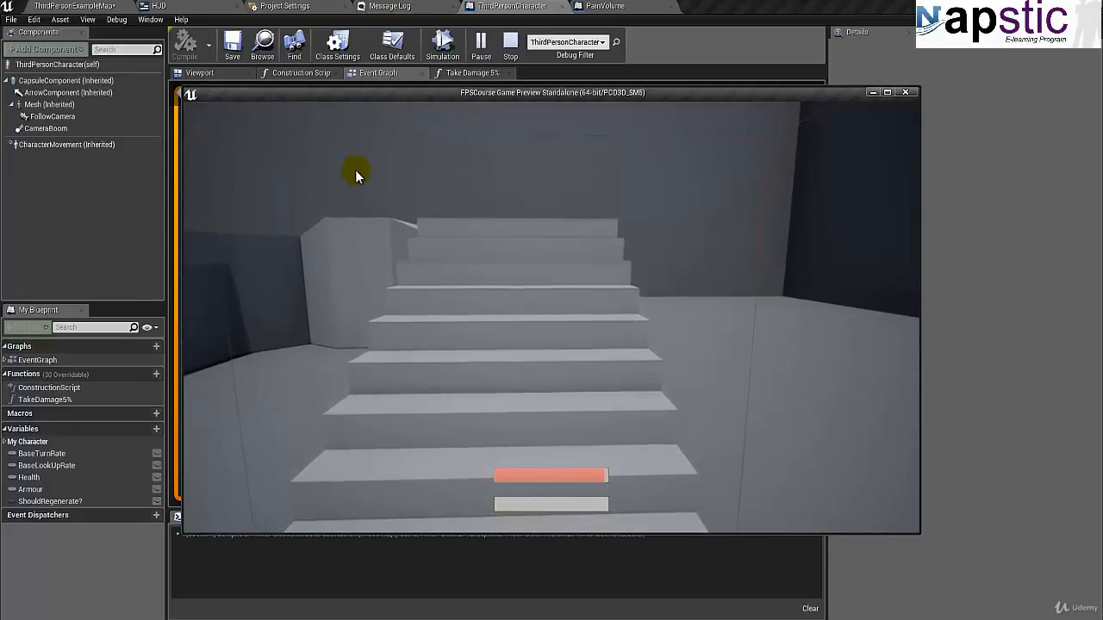
- Move the character backward away from the stairs in the game preview, and end the play session
{"action": "key", "text": "s"}
{"action": "key", "text": "s"}
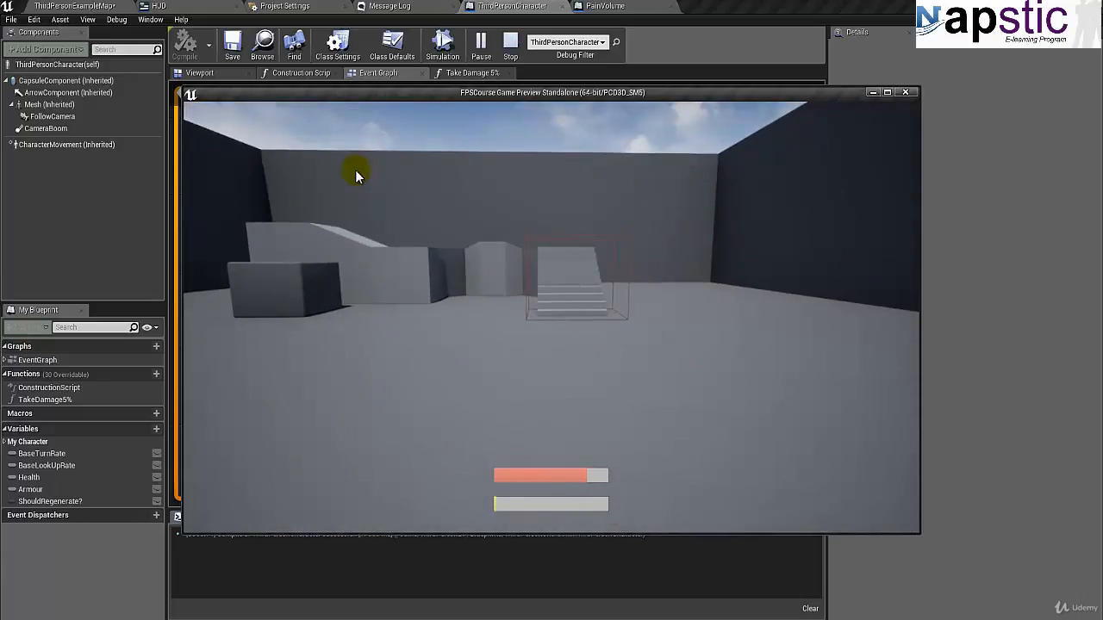
{"action": "key", "text": "Escape"}
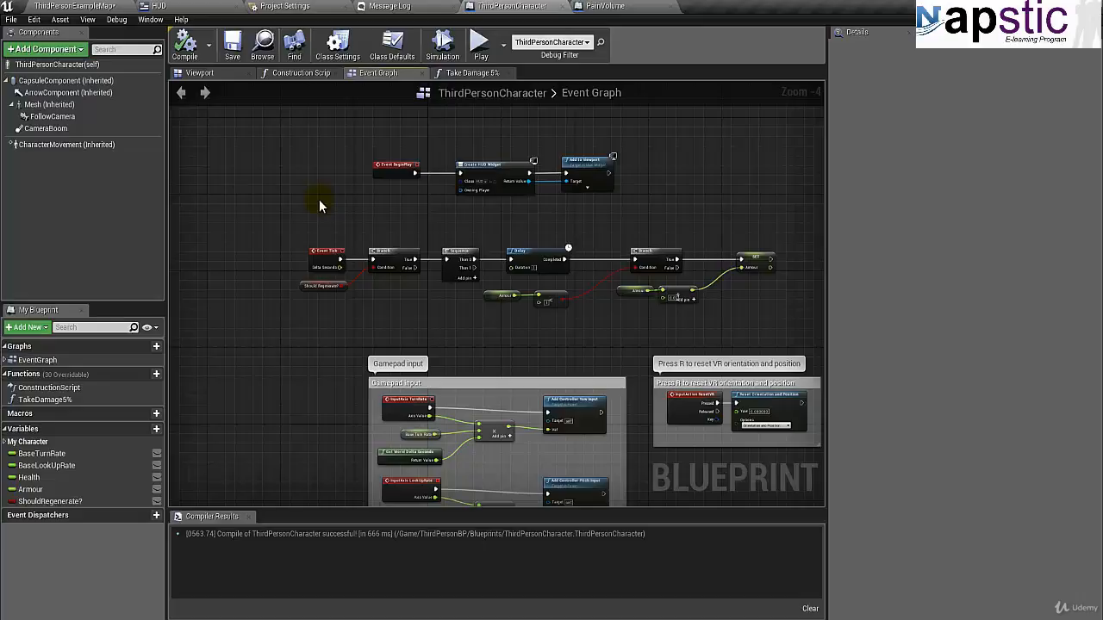
- Switch to Photos to view the BloodSplash.png image, and close it
{"action": "left_click", "coordinate": [633, 617]}
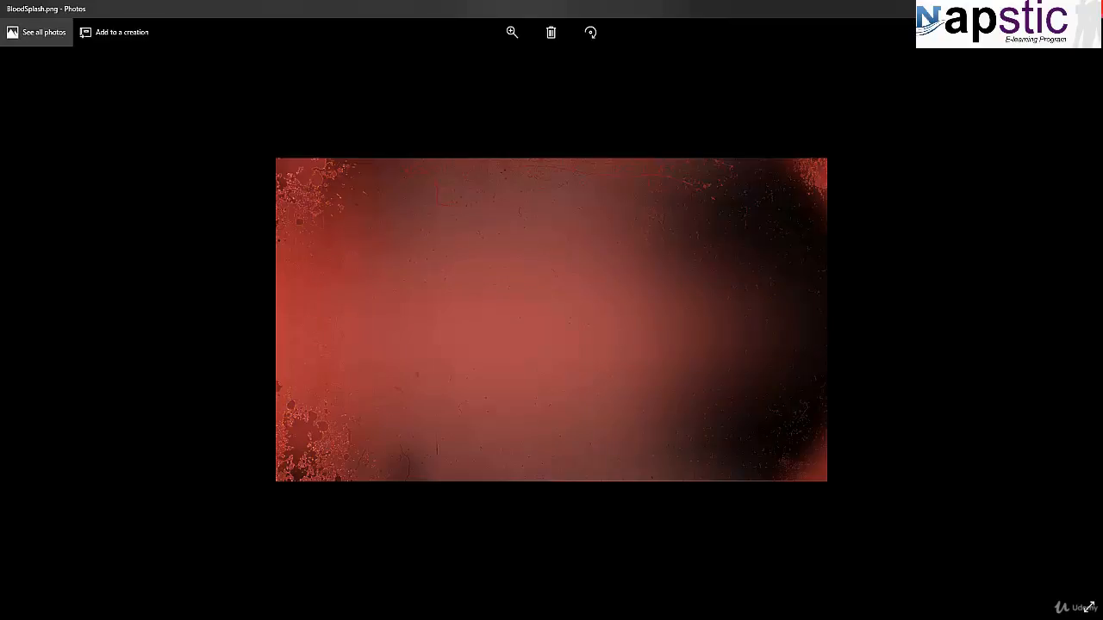
{"action": "left_click", "coordinate": [1090, 8]}
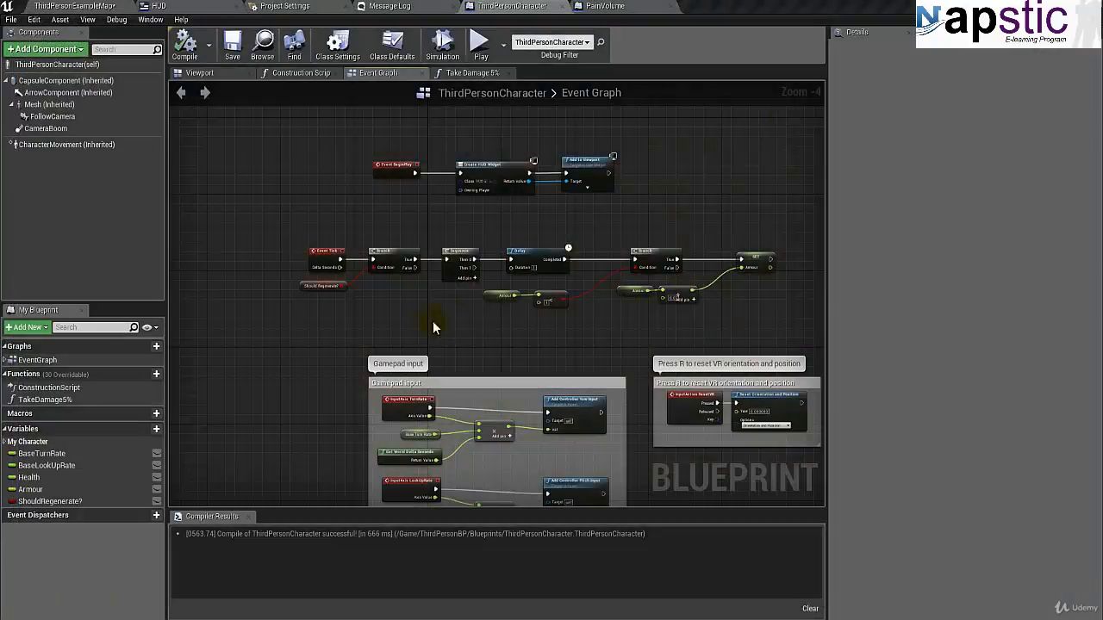
- Create a folder named SpritesAndImages inside the UI content folder of the ThirdPersonExampleMap project
{"action": "left_click", "coordinate": [62, 8]}
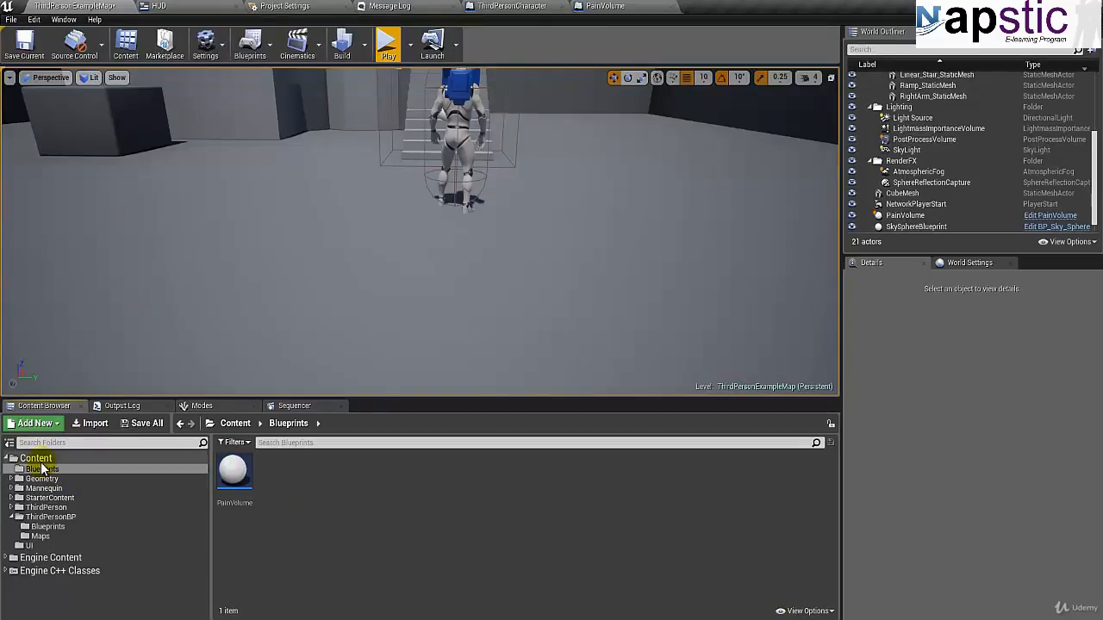
{"action": "left_click", "coordinate": [12, 517]}
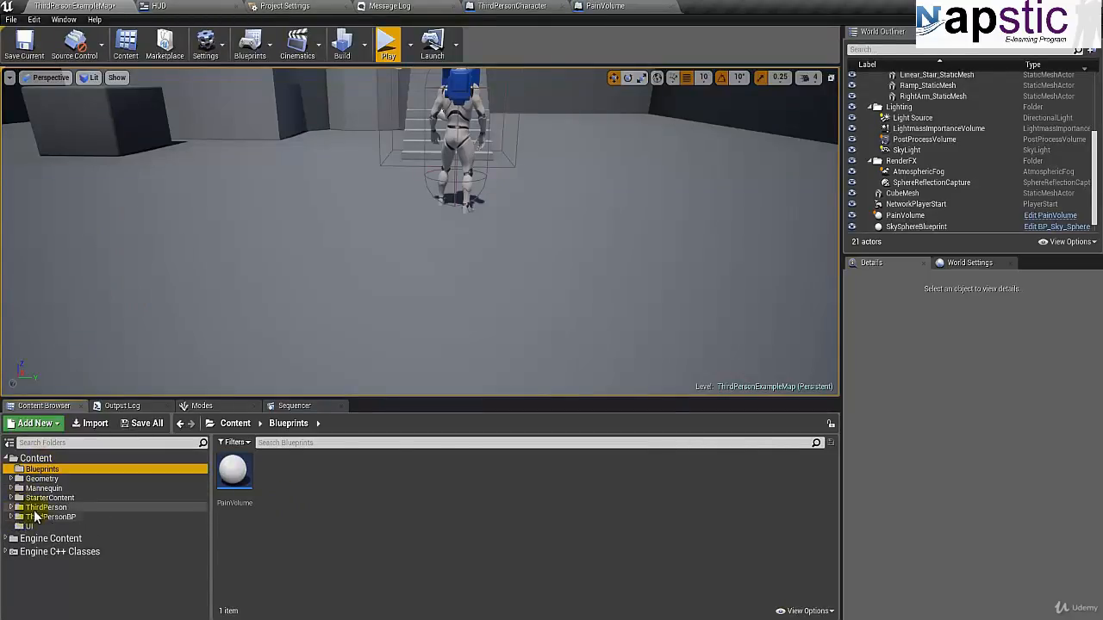
{"action": "left_click", "coordinate": [31, 526]}
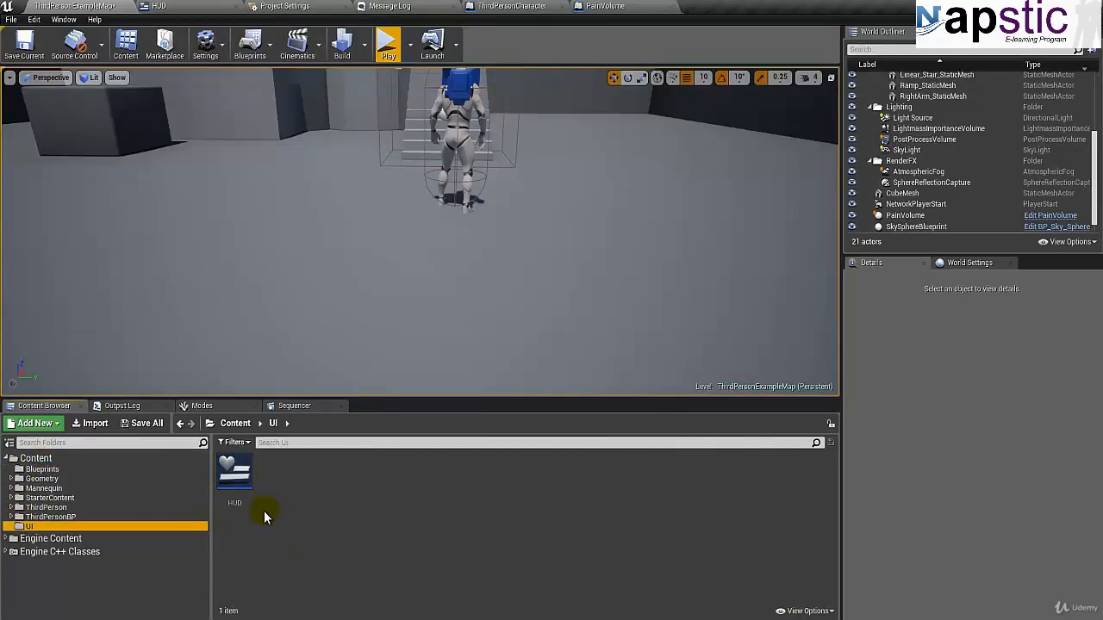
{"action": "left_click", "coordinate": [284, 508]}
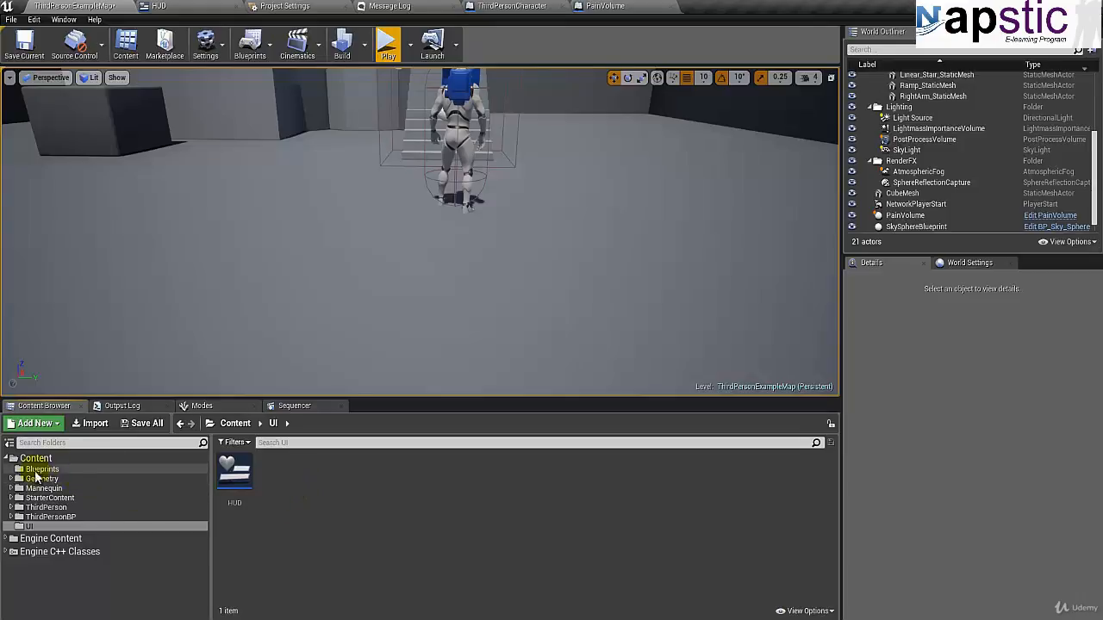
{"action": "right_click", "coordinate": [274, 502]}
{"action": "left_click", "coordinate": [319, 170]}
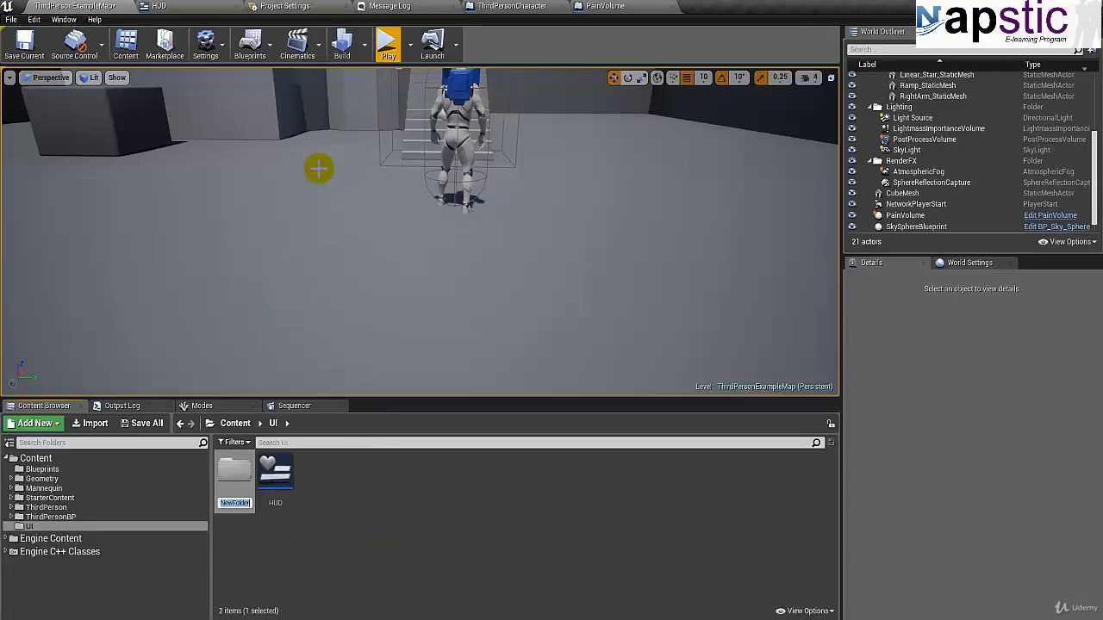
{"action": "type", "text": "SpritesAndImages"}
{"action": "key", "text": "Return"}
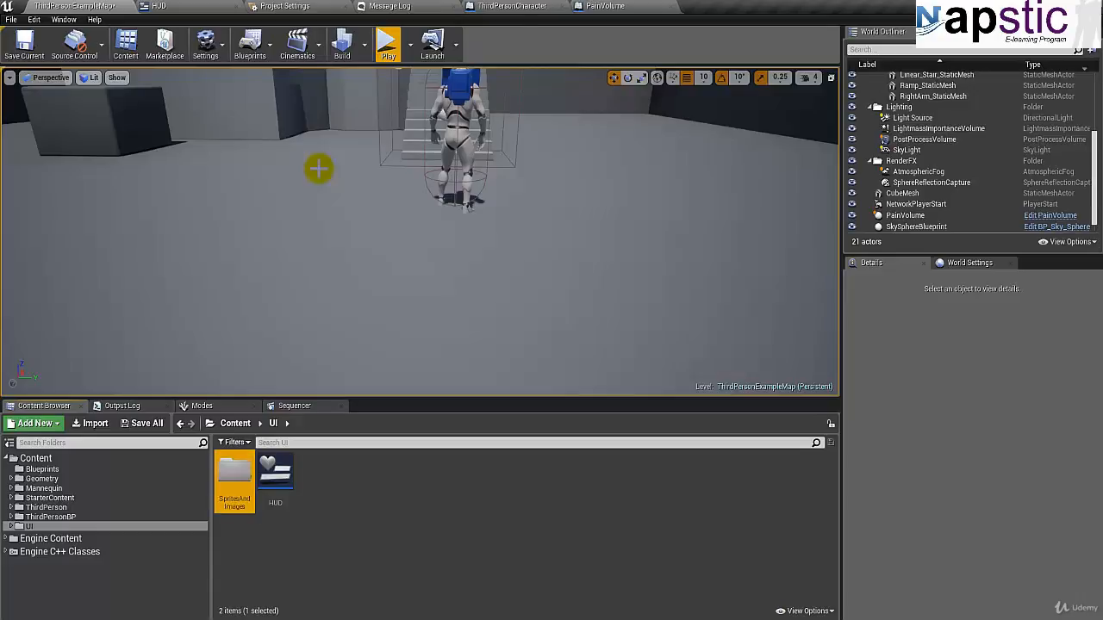
- Create a second folder named Widgets inside the UI content folder
{"action": "left_click", "coordinate": [316, 506]}
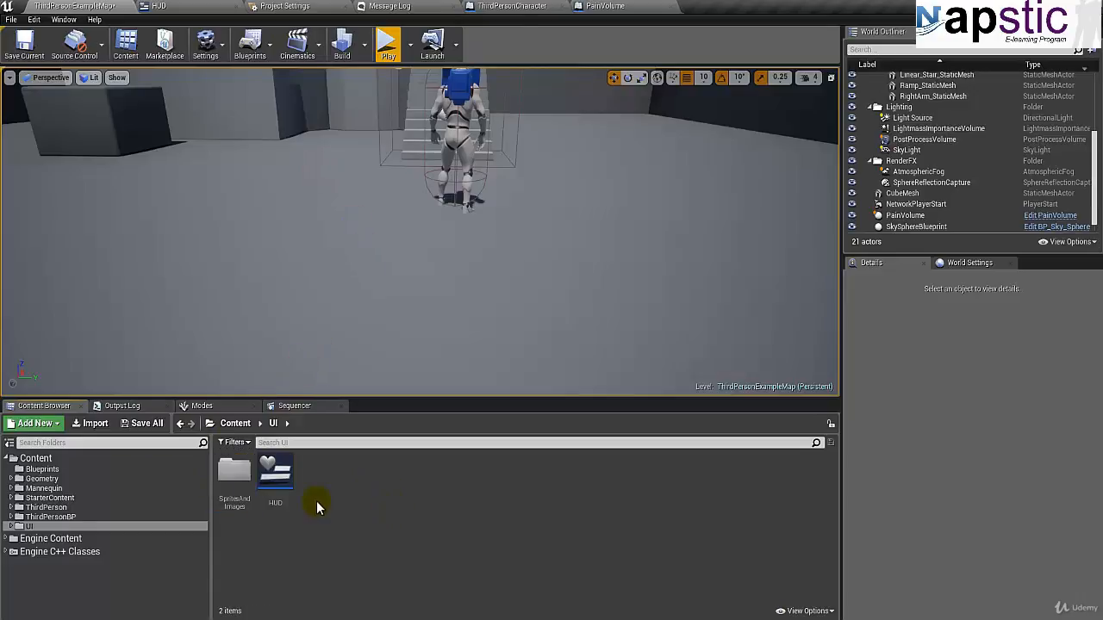
{"action": "right_click", "coordinate": [316, 501]}
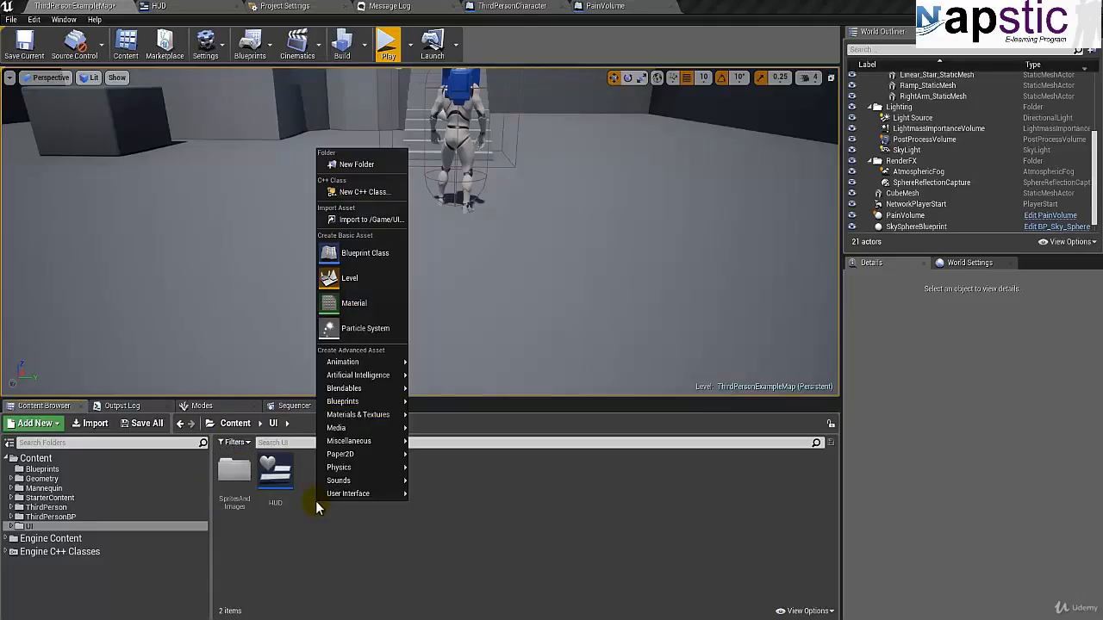
{"action": "left_click", "coordinate": [345, 159]}
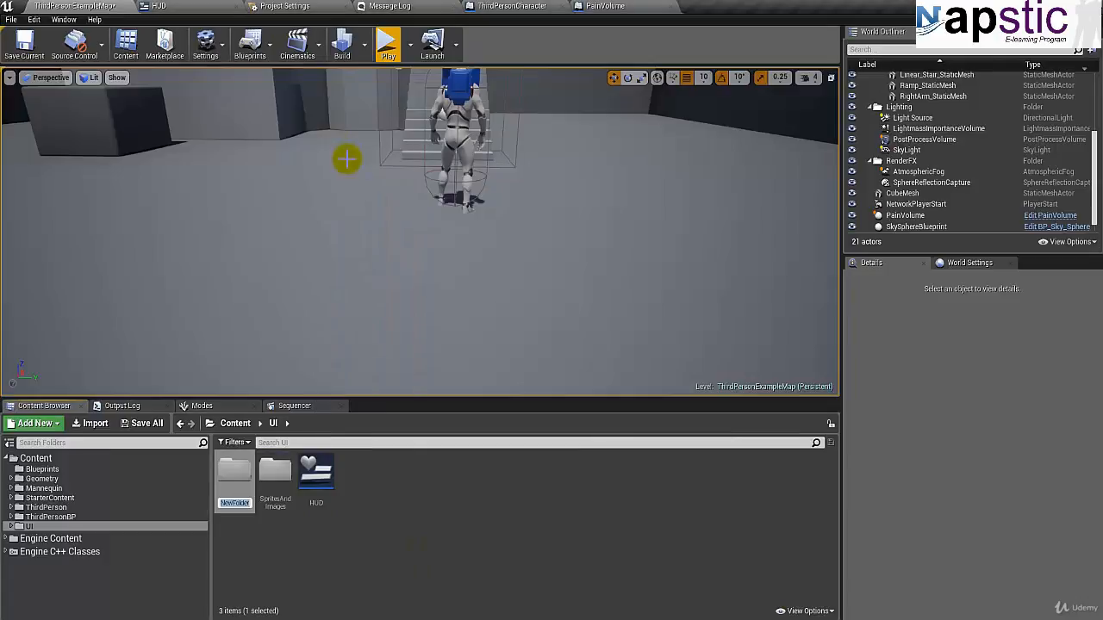
{"action": "type", "text": "Widget"}
{"action": "type", "text": "Blueprin"}
{"action": "type", "text": "t"}
{"action": "key", "text": "BackSpace"}
{"action": "key", "text": "BackSpace"}
{"action": "key", "text": "BackSpace"}
{"action": "key", "text": "BackSpace"}
{"action": "key", "text": "BackSpace"}
{"action": "key", "text": "BackSpace"}
{"action": "key", "text": "BackSpace"}
{"action": "key", "text": "BackSpace"}
{"action": "key", "text": "BackSpace"}
{"action": "key", "text": "BackSpace"}
{"action": "type", "text": "ts"}
{"action": "key", "text": "Return"}
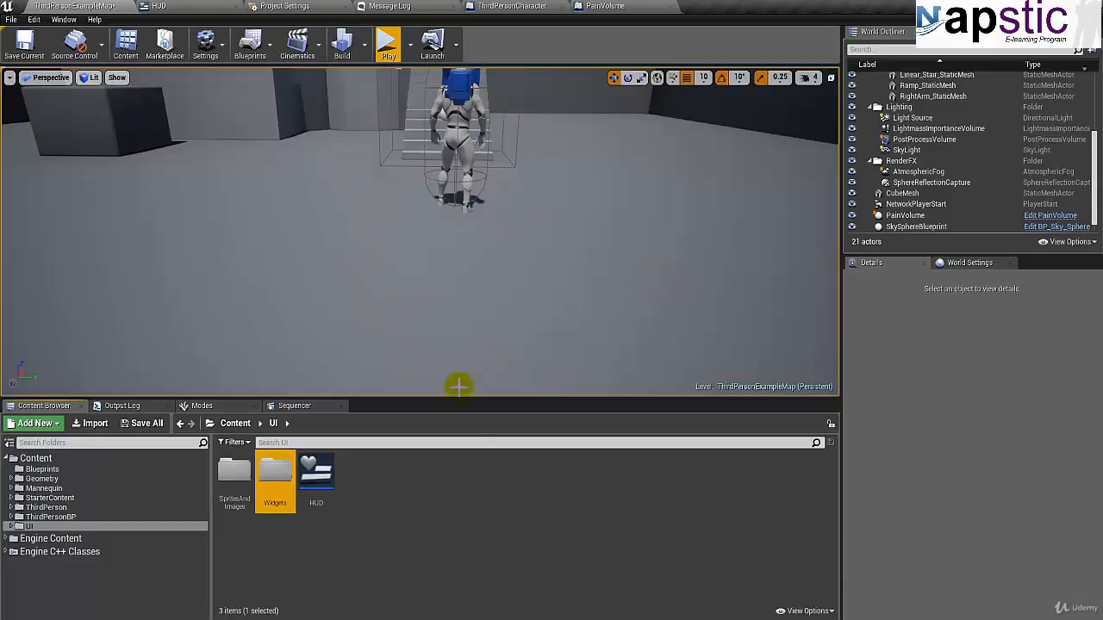
- Move the HUD widget blueprint into the Widgets folder
{"action": "left_click", "coordinate": [315, 474]}
{"action": "left_click_drag", "start_coordinate": [315, 477], "coordinate": [274, 483]}
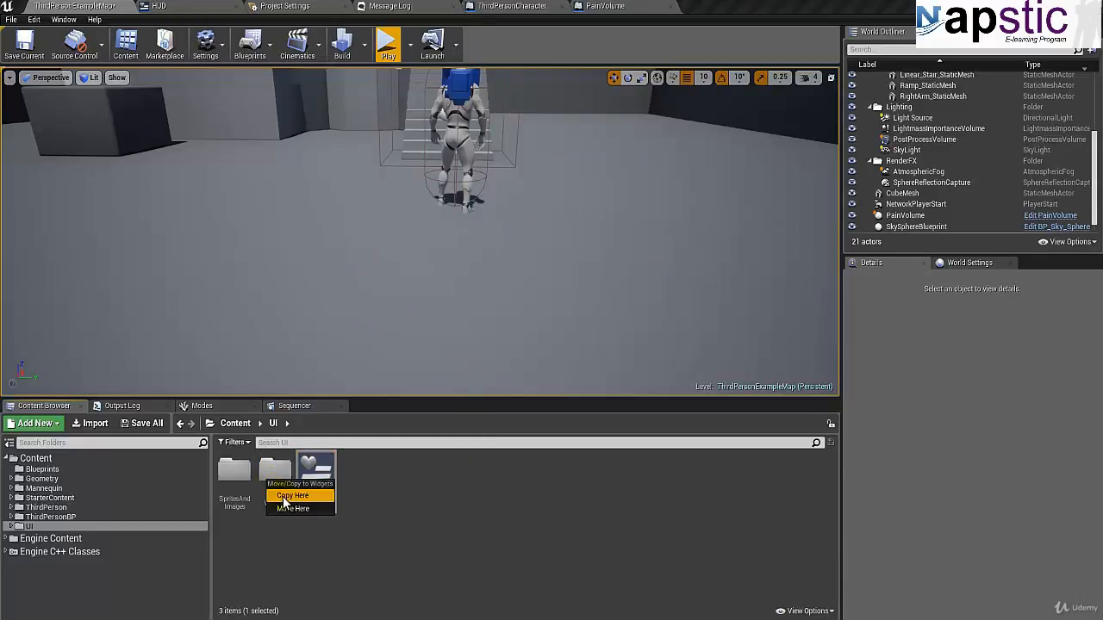
{"action": "left_click", "coordinate": [284, 508]}
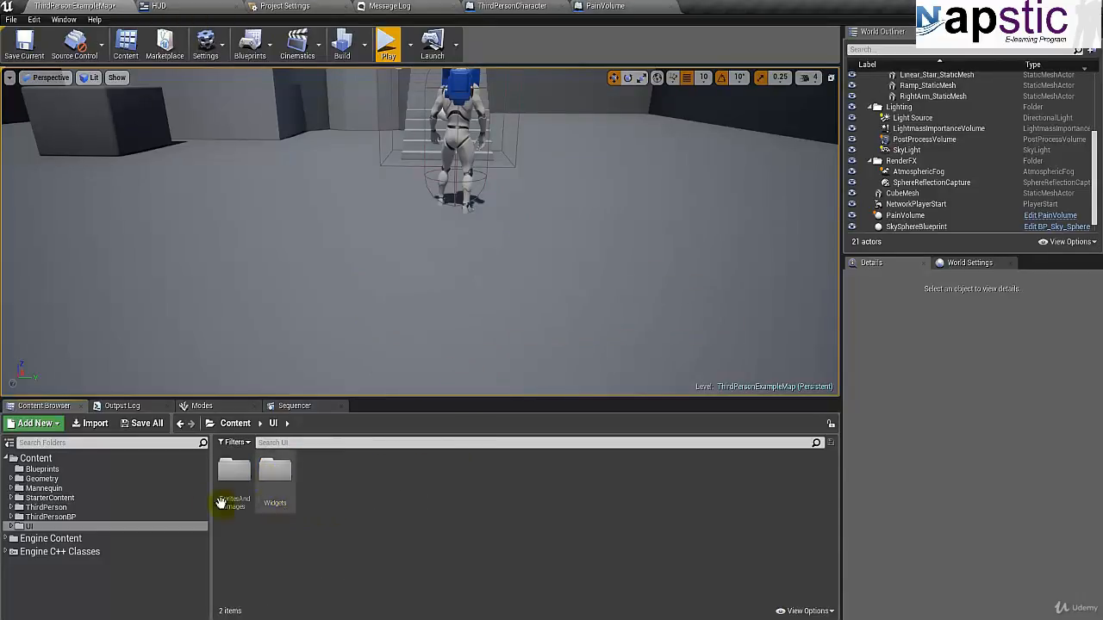
- Import BloodSplash.png from the Raw Assets folder on disk into the SpritesAndImages folder
{"action": "double_click", "coordinate": [224, 499]}
{"action": "right_click", "coordinate": [316, 492]}
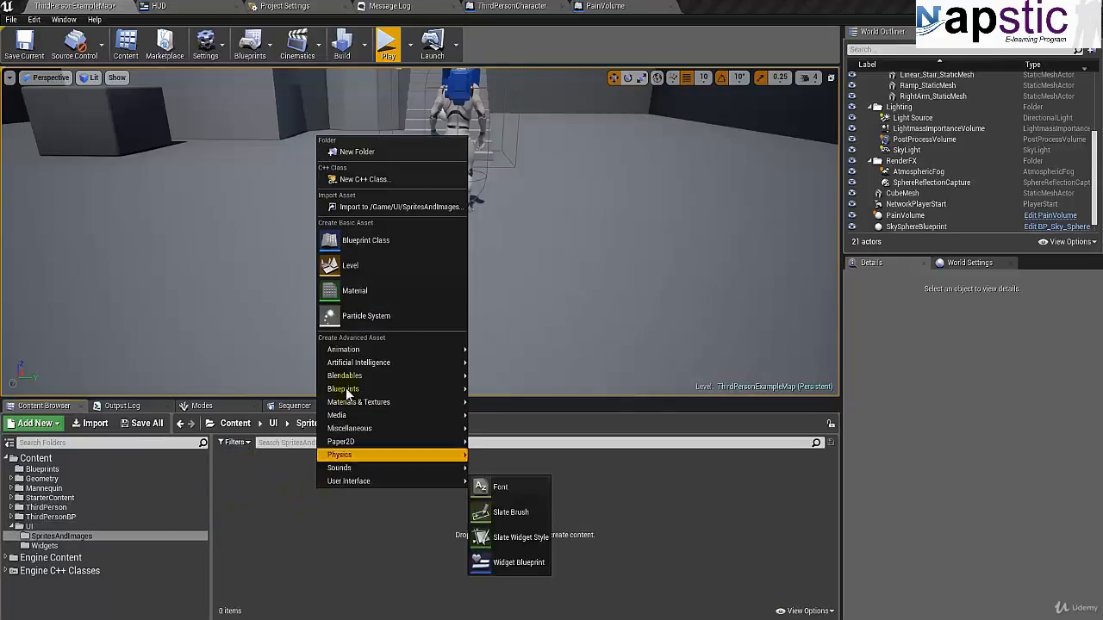
{"action": "left_click", "coordinate": [365, 207]}
{"action": "left_click", "coordinate": [237, 28]}
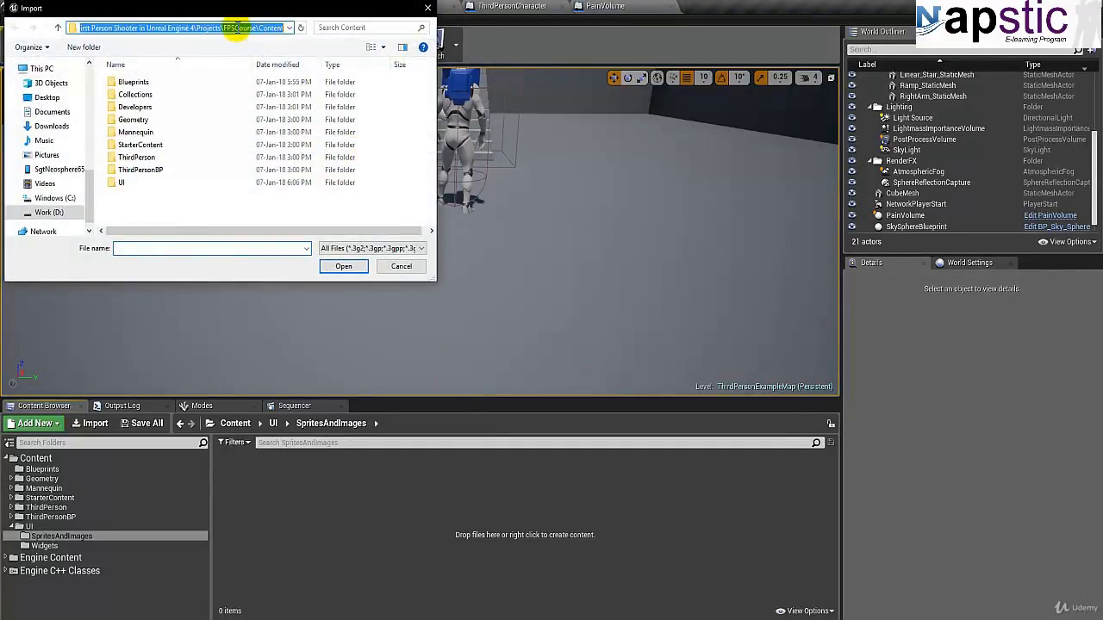
{"action": "key", "text": "ctrl+v"}
{"action": "key", "text": "Return"}
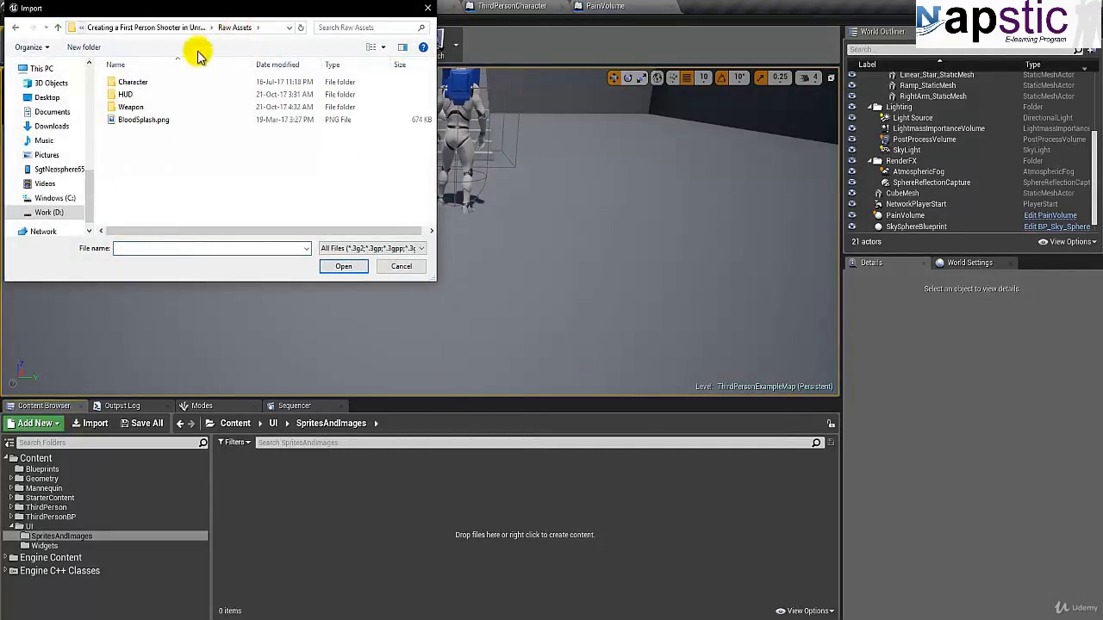
{"action": "double_click", "coordinate": [140, 119]}
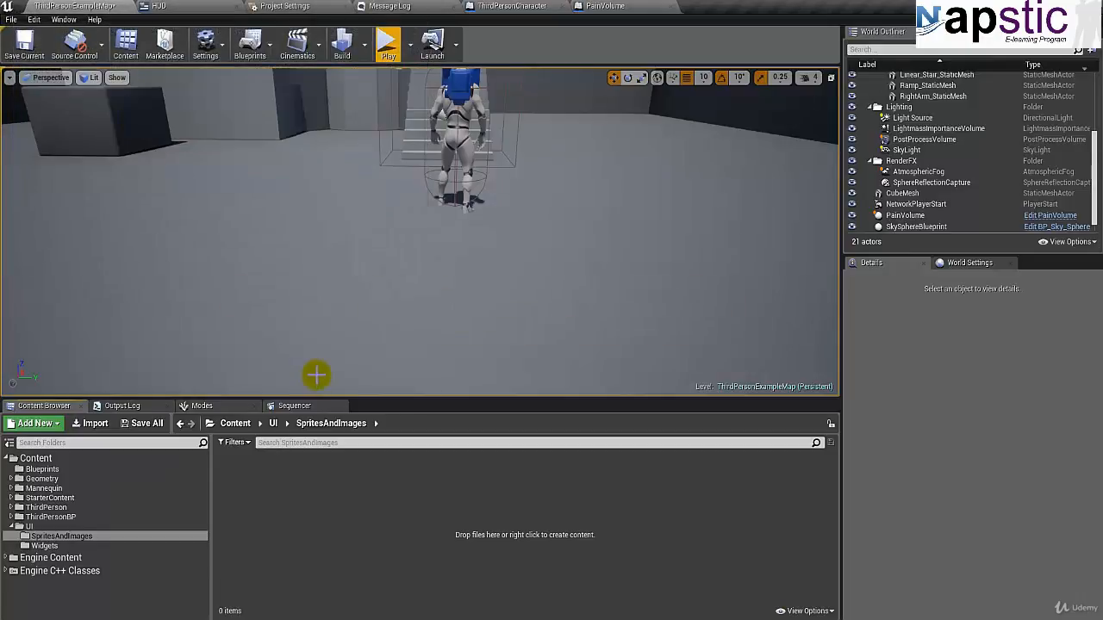
- Save the imported BloodSplash texture and set its Texture Group to UI, closing the texture editor when done
{"action": "double_click", "coordinate": [245, 495]}
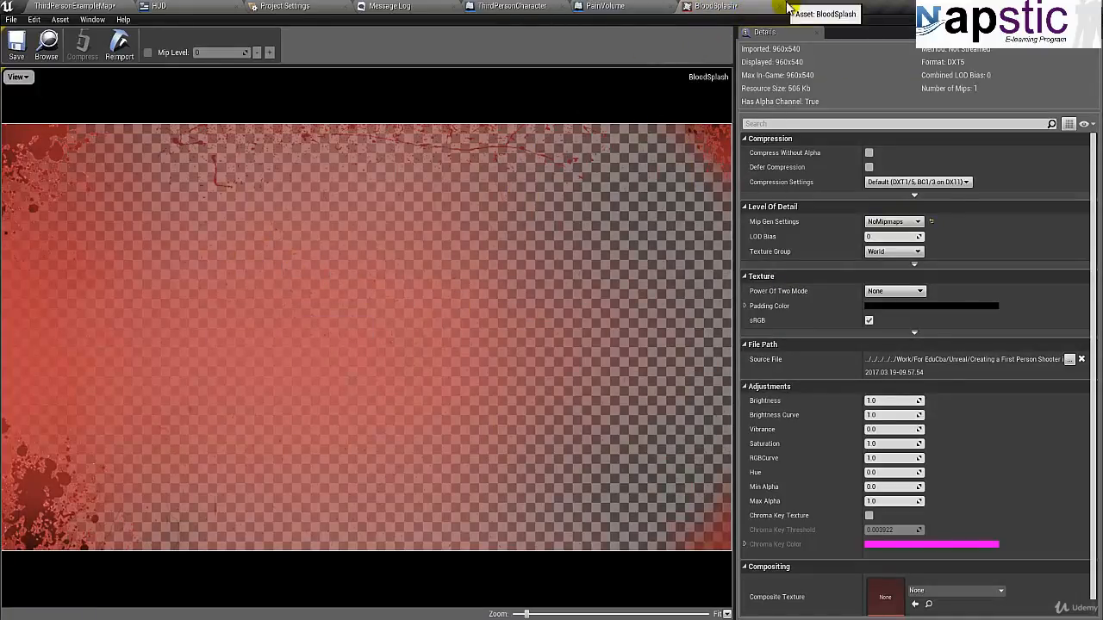
{"action": "left_click", "coordinate": [16, 43]}
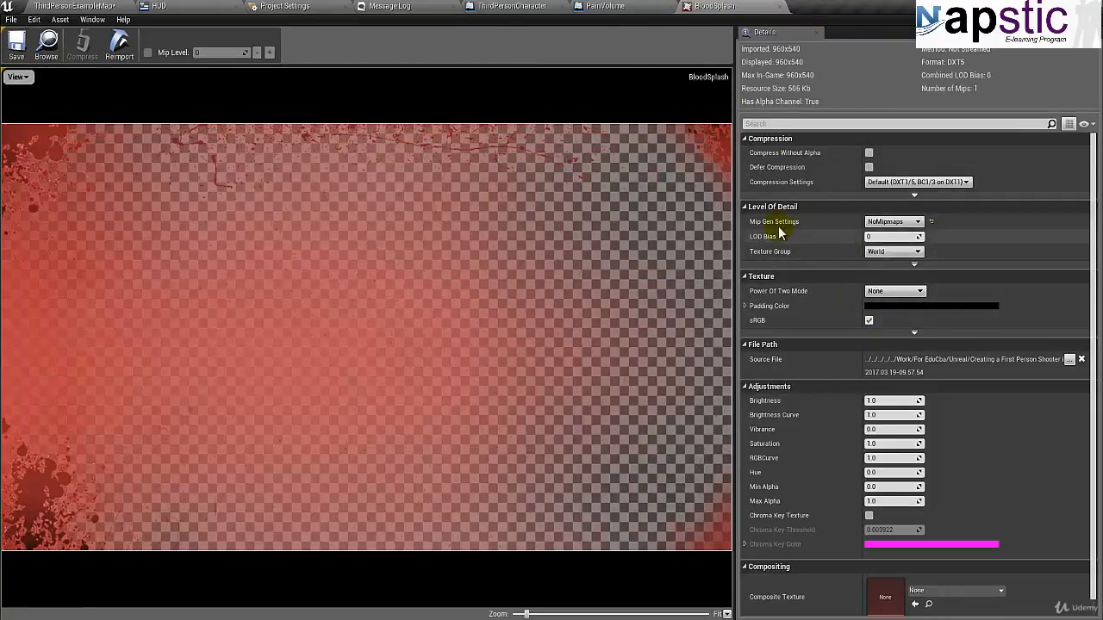
{"action": "left_click", "coordinate": [875, 250]}
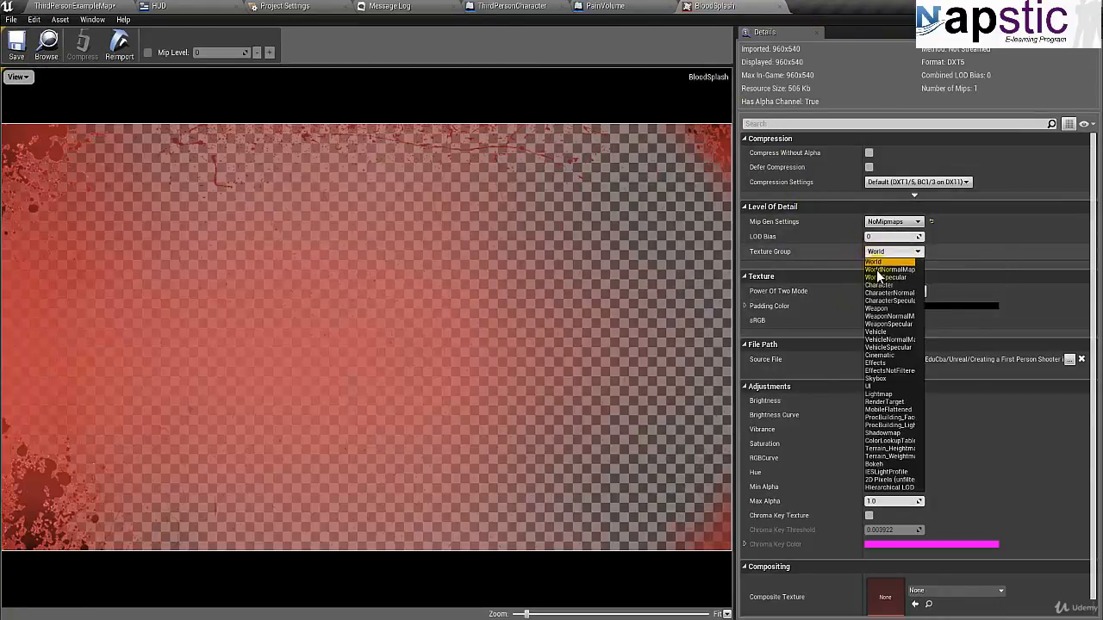
{"action": "left_click", "coordinate": [878, 386]}
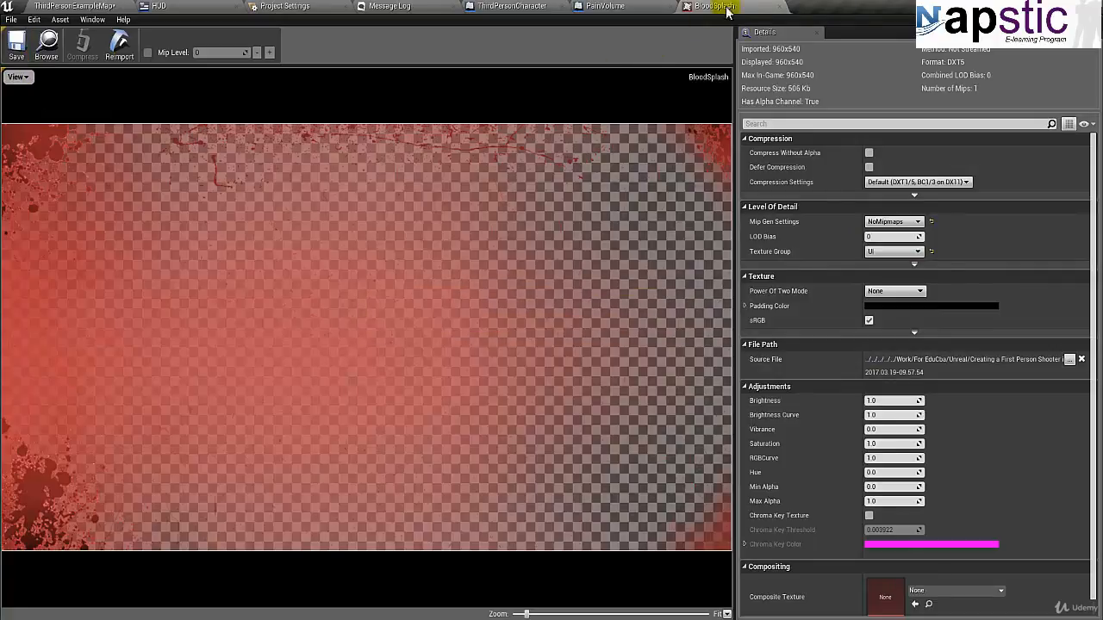
{"action": "left_click", "coordinate": [779, 11]}
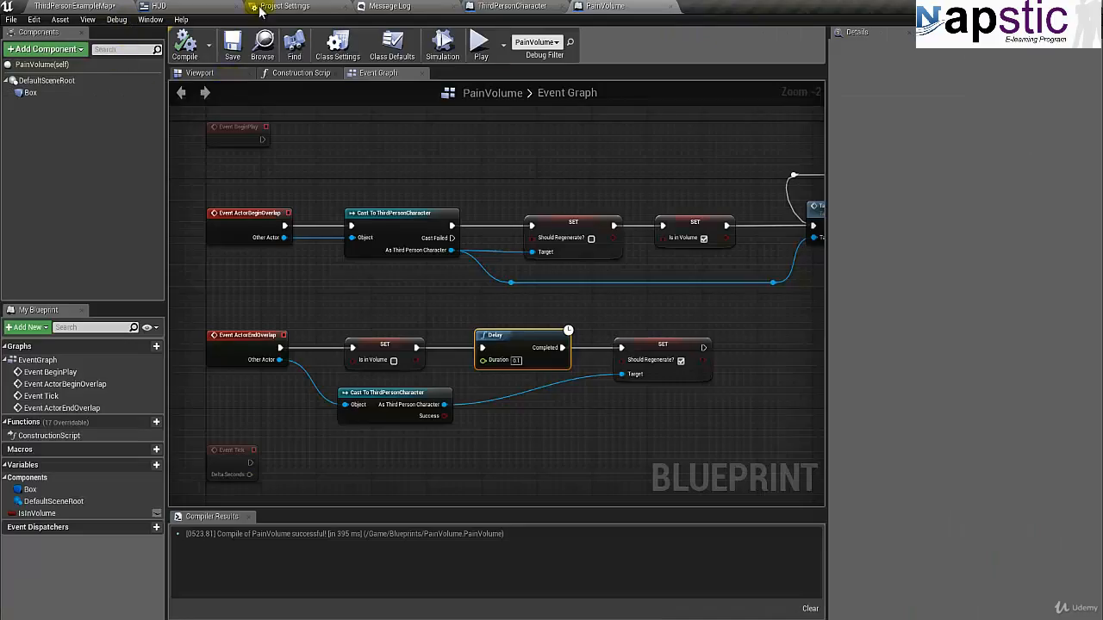
- Close the PainVolume blueprint, and compile and save the ThirdPersonCharacter blueprint
{"action": "left_click", "coordinate": [671, 8]}
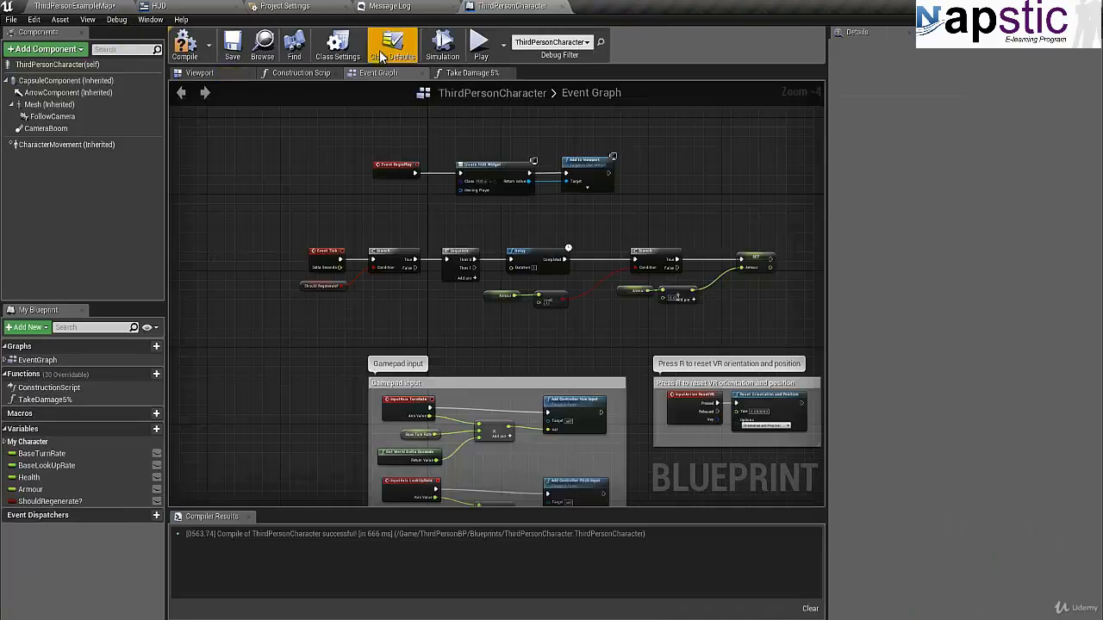
{"action": "left_click", "coordinate": [184, 43]}
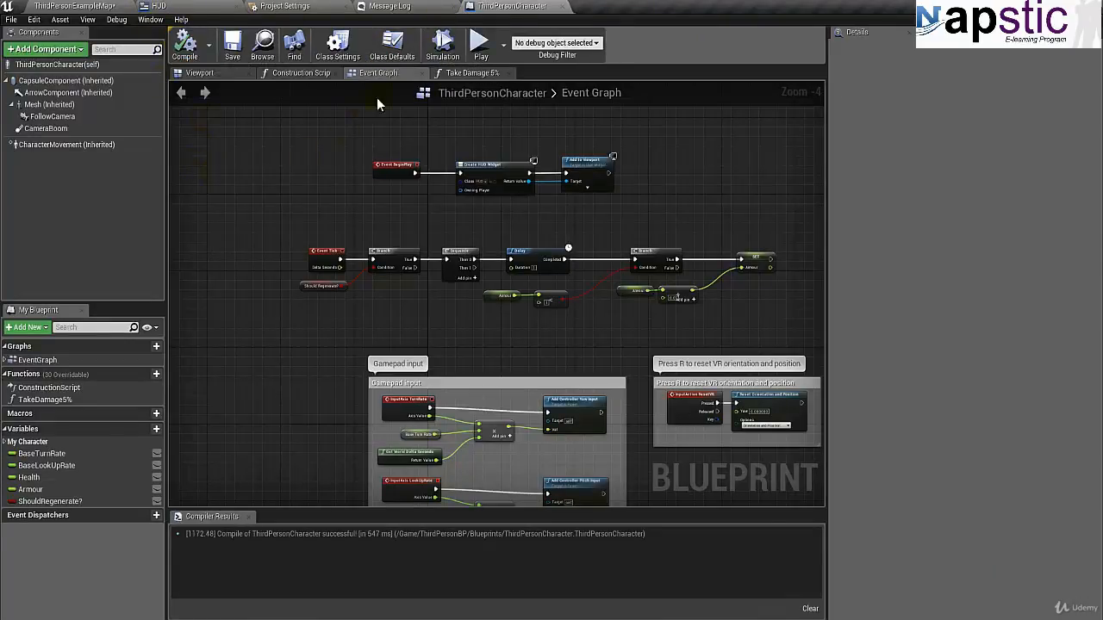
{"action": "left_click", "coordinate": [231, 50]}
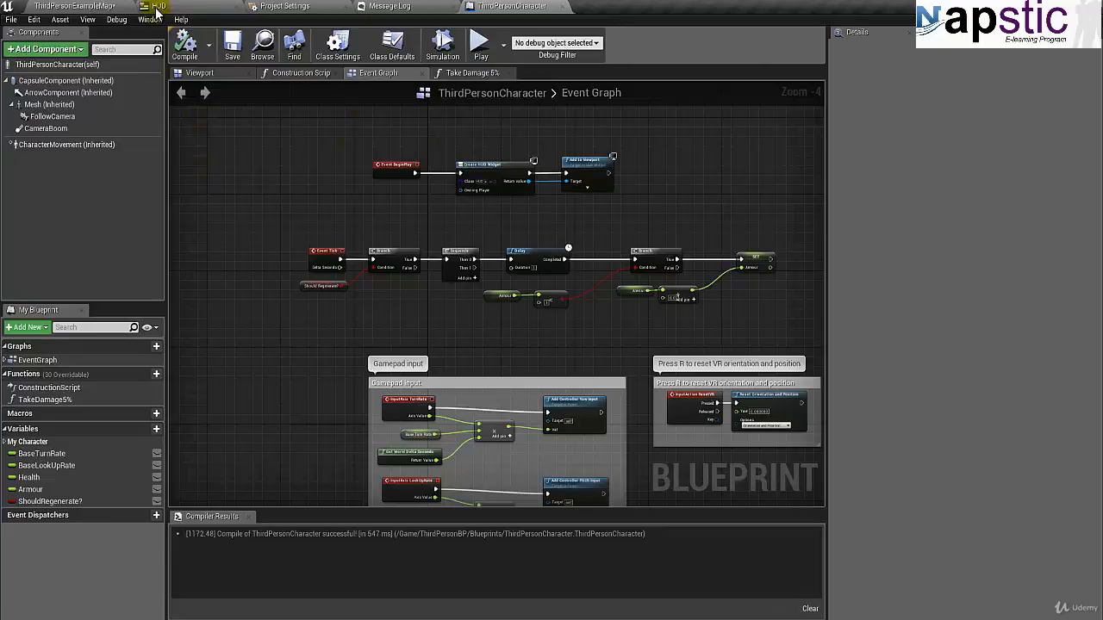
- Create a Widget Blueprint named DamageEffect in the UI Widgets folder and open it for editing
{"action": "left_click", "coordinate": [69, 6]}
{"action": "left_click", "coordinate": [43, 546]}
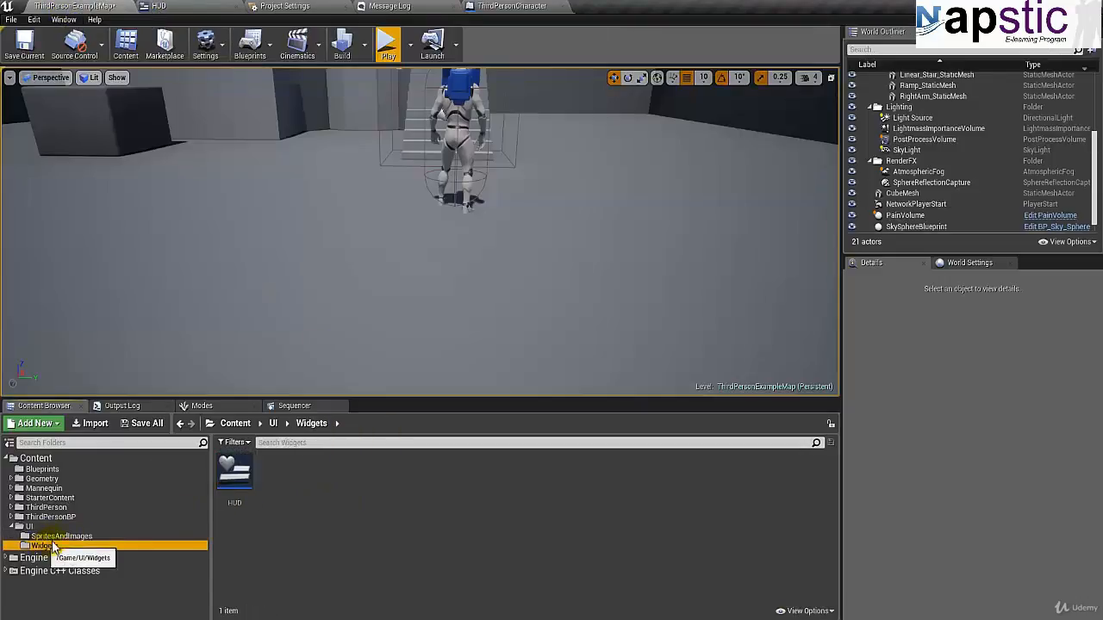
{"action": "right_click", "coordinate": [297, 498]}
{"action": "mouse_move", "coordinate": [300, 486]}
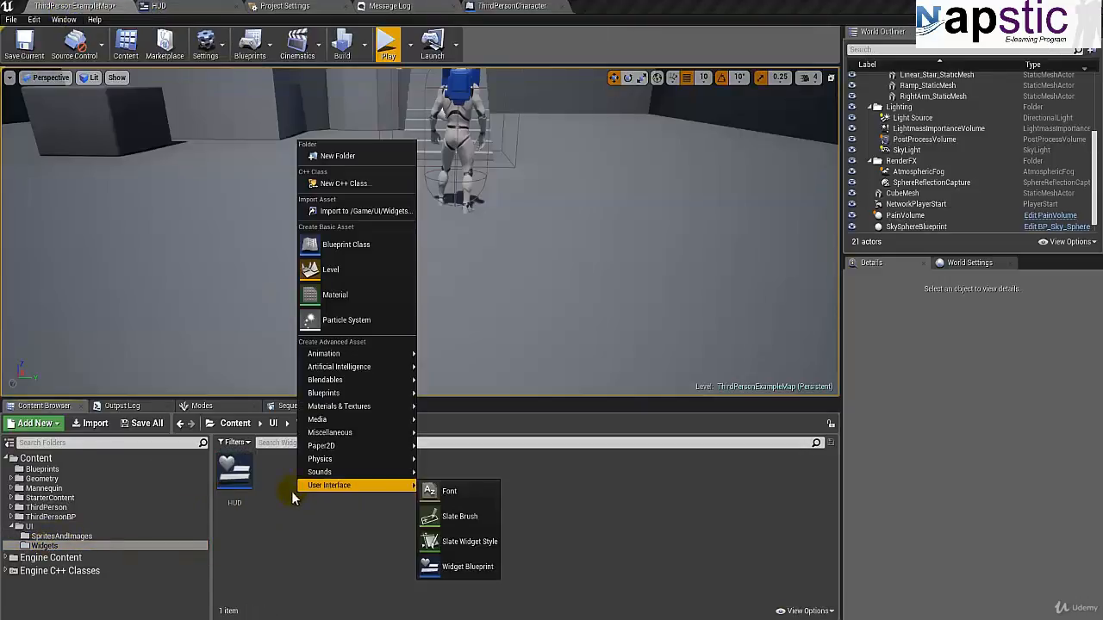
{"action": "left_click", "coordinate": [276, 490]}
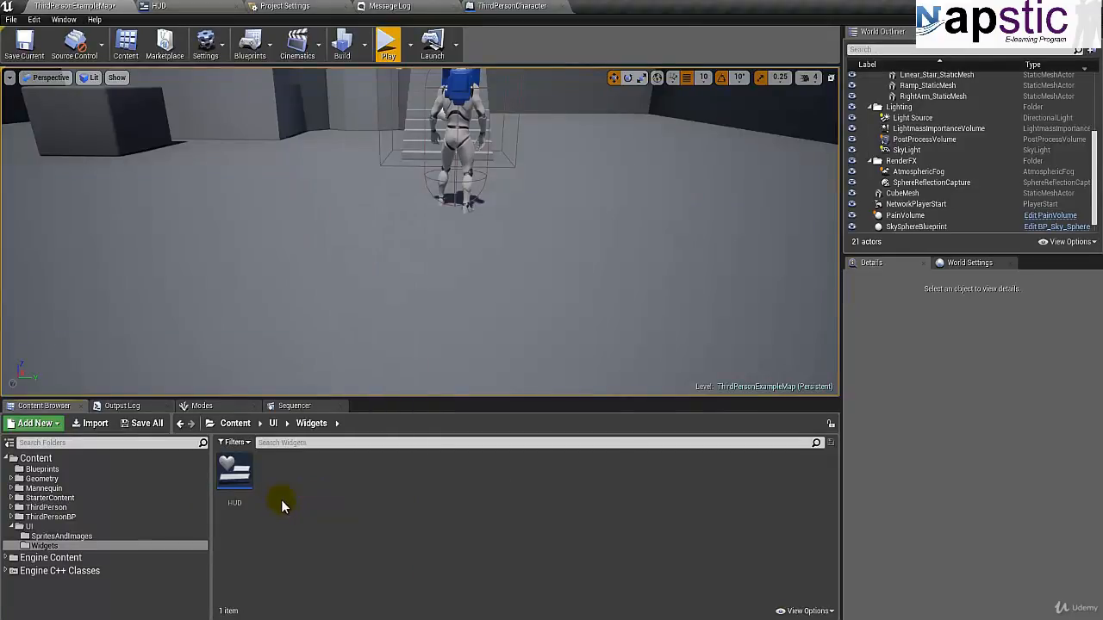
{"action": "right_click", "coordinate": [296, 487]}
{"action": "mouse_move", "coordinate": [311, 482]}
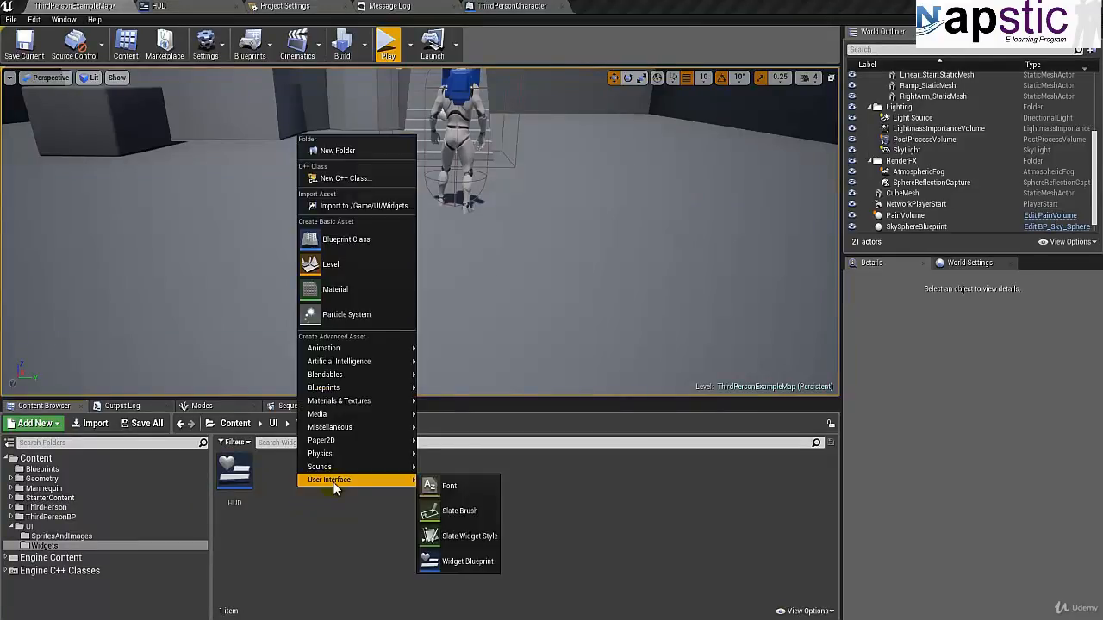
{"action": "left_click", "coordinate": [466, 561]}
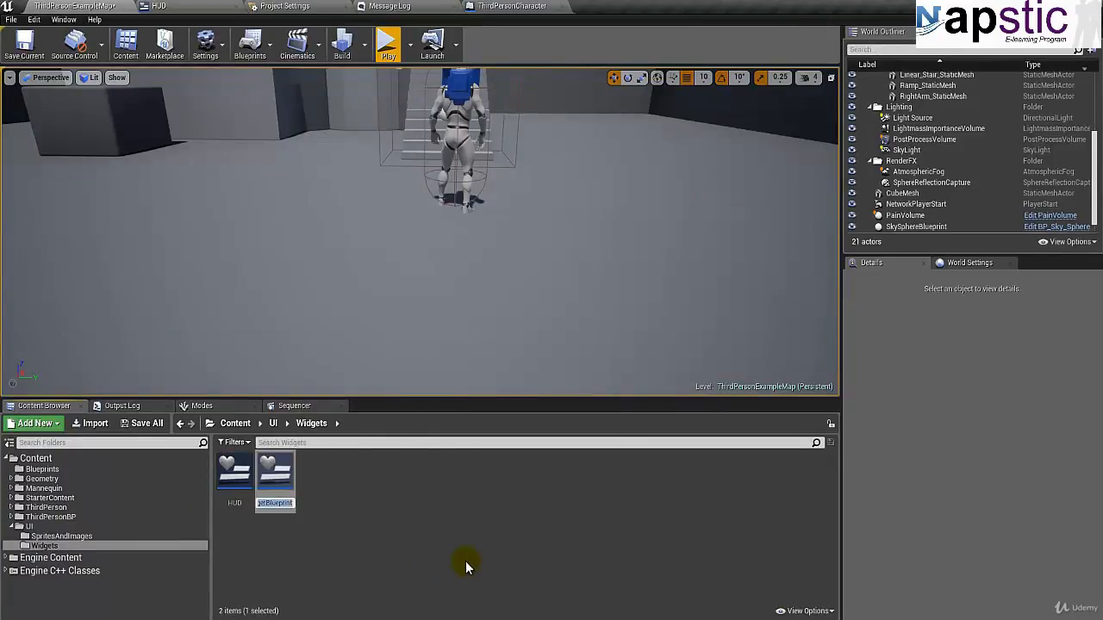
{"action": "type", "text": "DamageEff"}
{"action": "type", "text": "ect"}
{"action": "key", "text": "Return"}
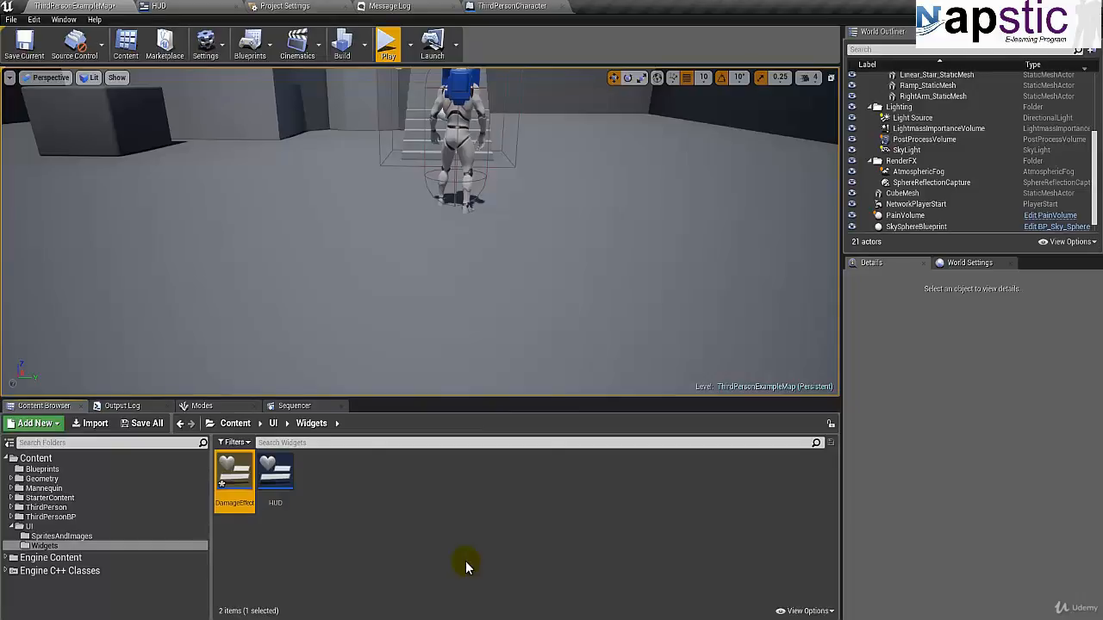
{"action": "key", "text": "Return"}
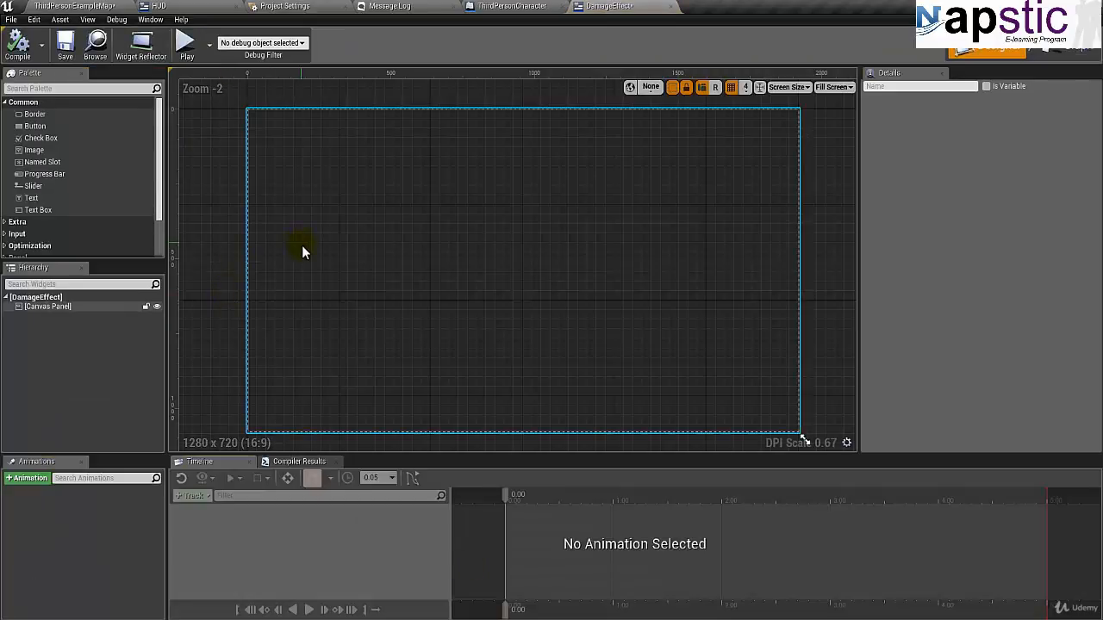
- Add an Image widget to the DamageEffect canvas and anchor it to stretch across the whole canvas
{"action": "scroll", "coordinate": [302, 250], "scroll_direction": "down", "scroll_amount": 2}
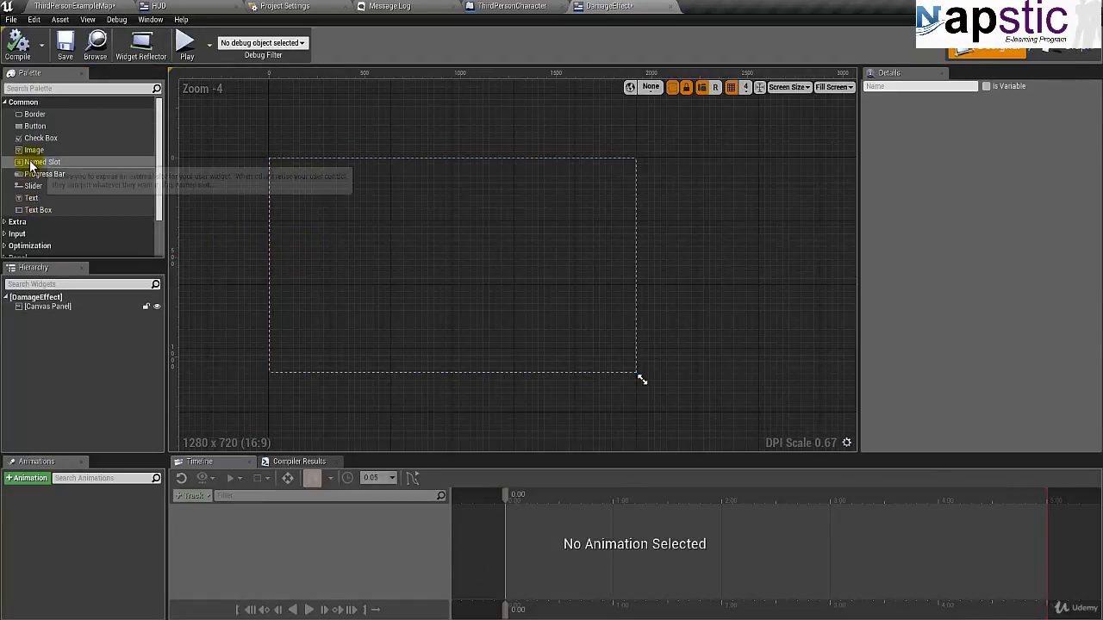
{"action": "left_click_drag", "start_coordinate": [33, 150], "coordinate": [436, 266]}
{"action": "left_click", "coordinate": [974, 135]}
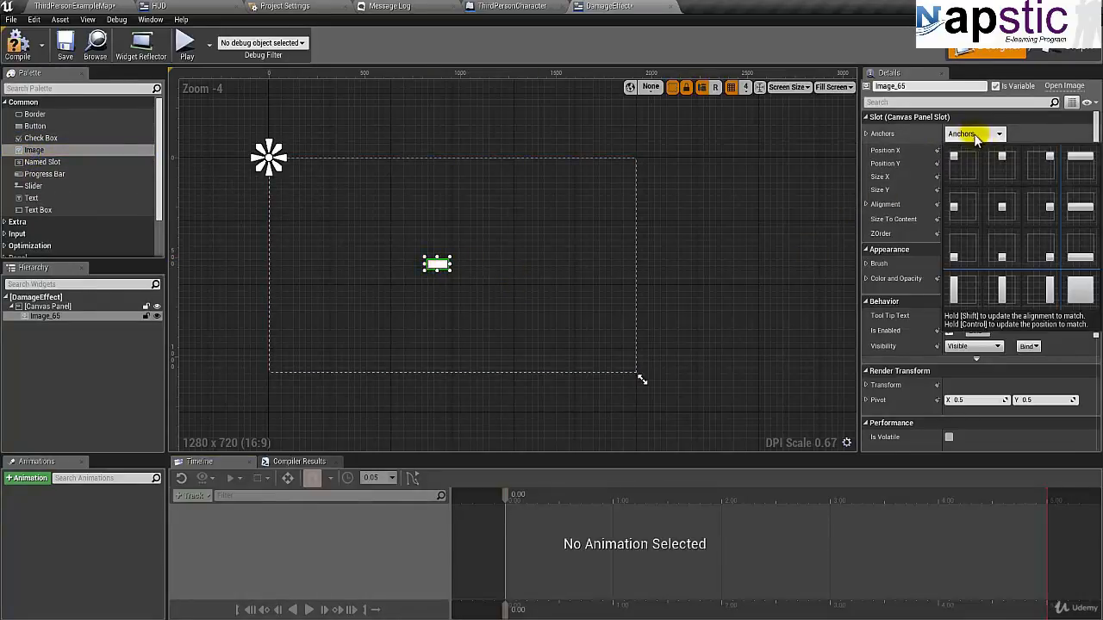
{"action": "left_click", "coordinate": [1080, 297]}
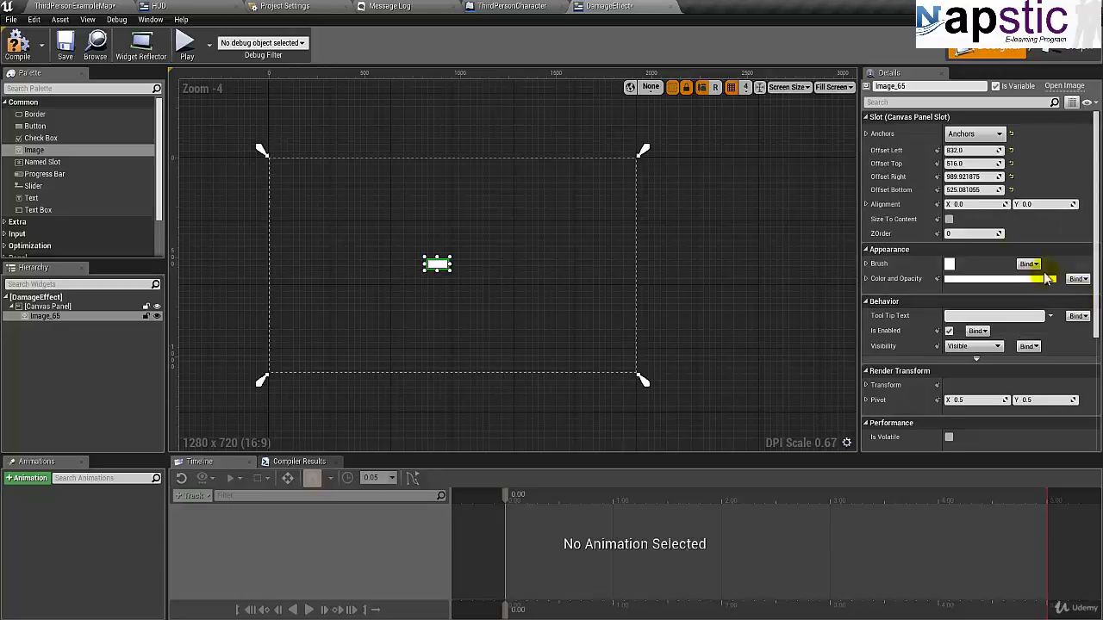
- Set the image's left and top offsets to 0
{"action": "left_click", "coordinate": [979, 151]}
{"action": "type", "text": "0"}
{"action": "key", "text": "Tab"}
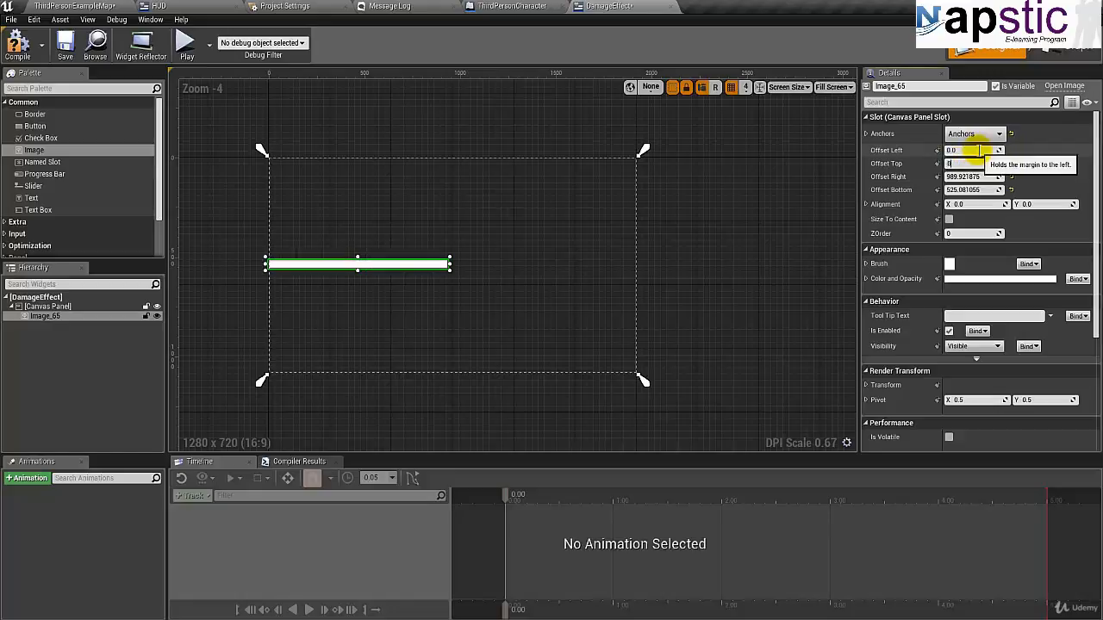
{"action": "key", "text": "Return"}
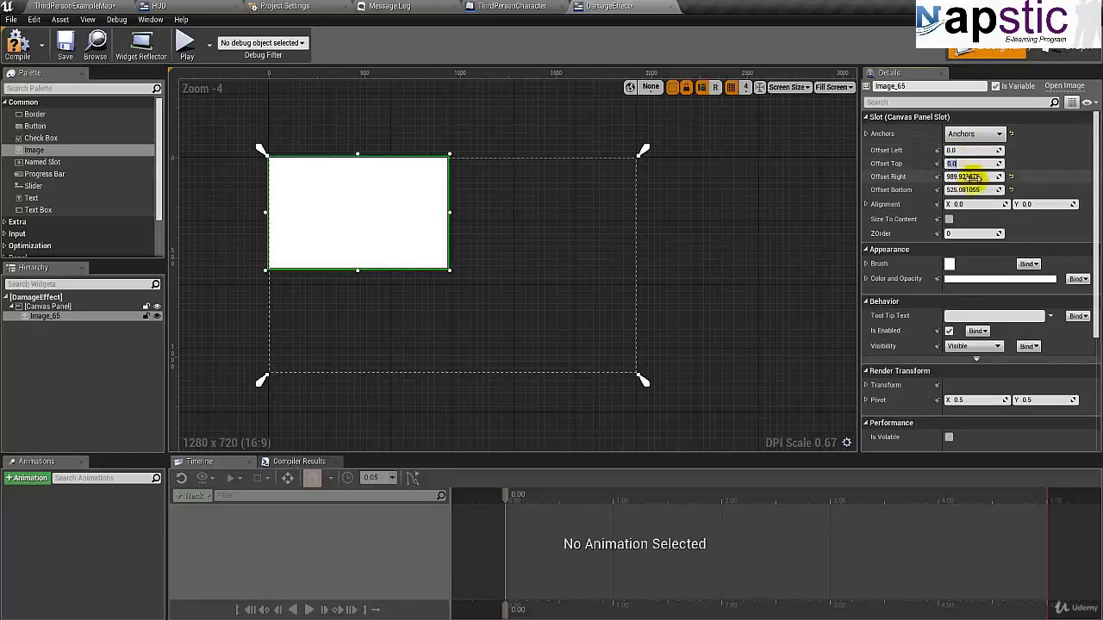
- Check the contents of the SpritesAndImages folder, and set the image's right offset to 1920 and bottom offset to 1080
{"action": "left_click", "coordinate": [969, 177]}
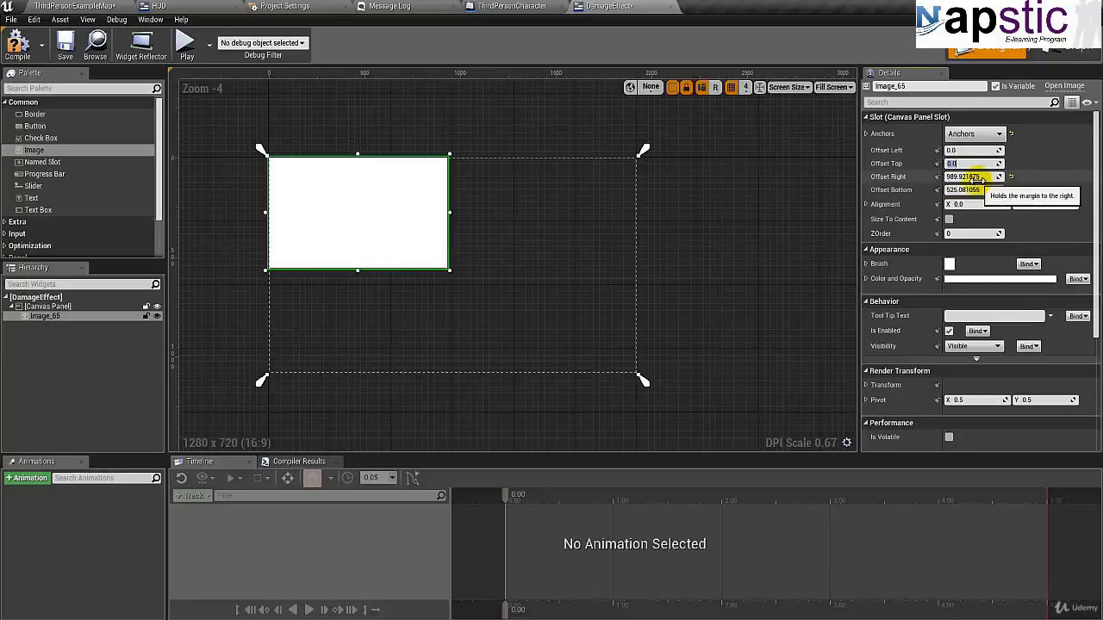
{"action": "left_click", "coordinate": [77, 6]}
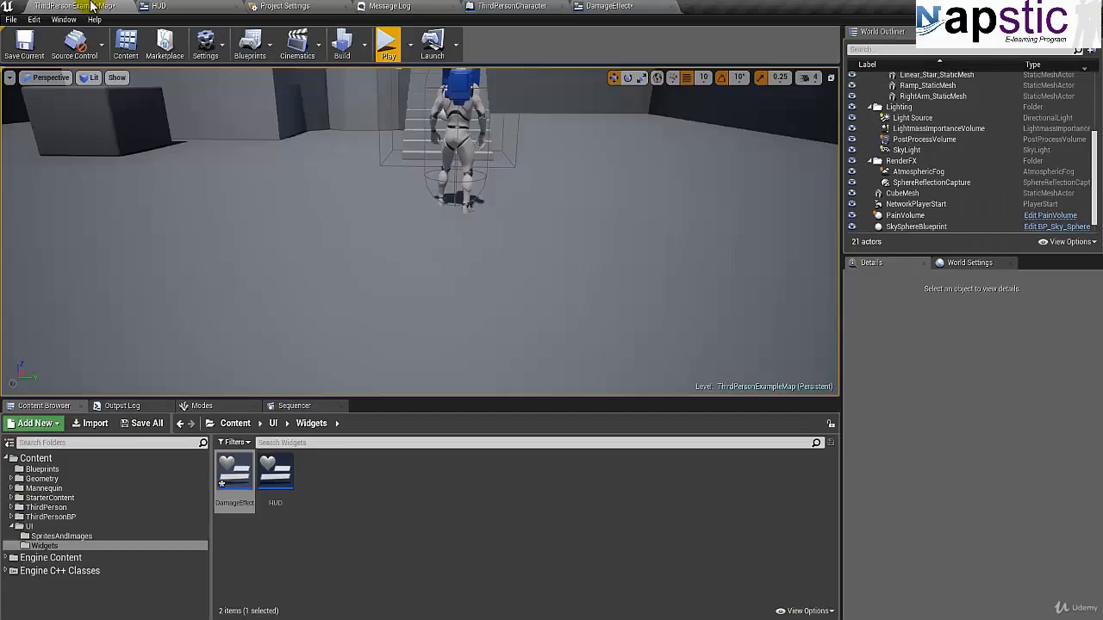
{"action": "left_click", "coordinate": [76, 536]}
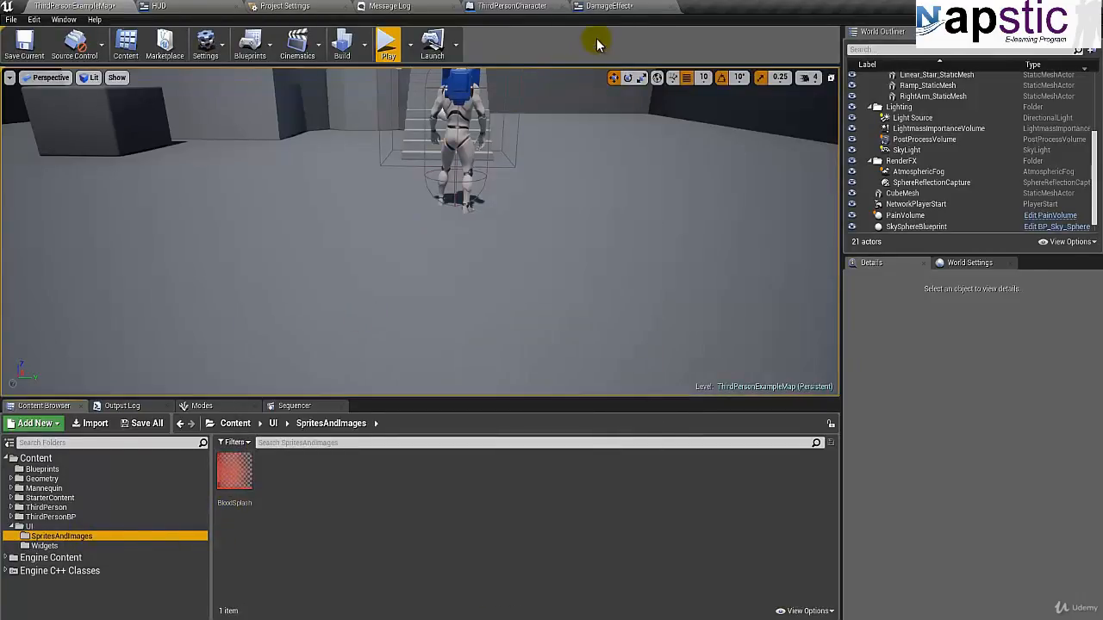
{"action": "left_click", "coordinate": [607, 6]}
{"action": "left_click", "coordinate": [972, 176]}
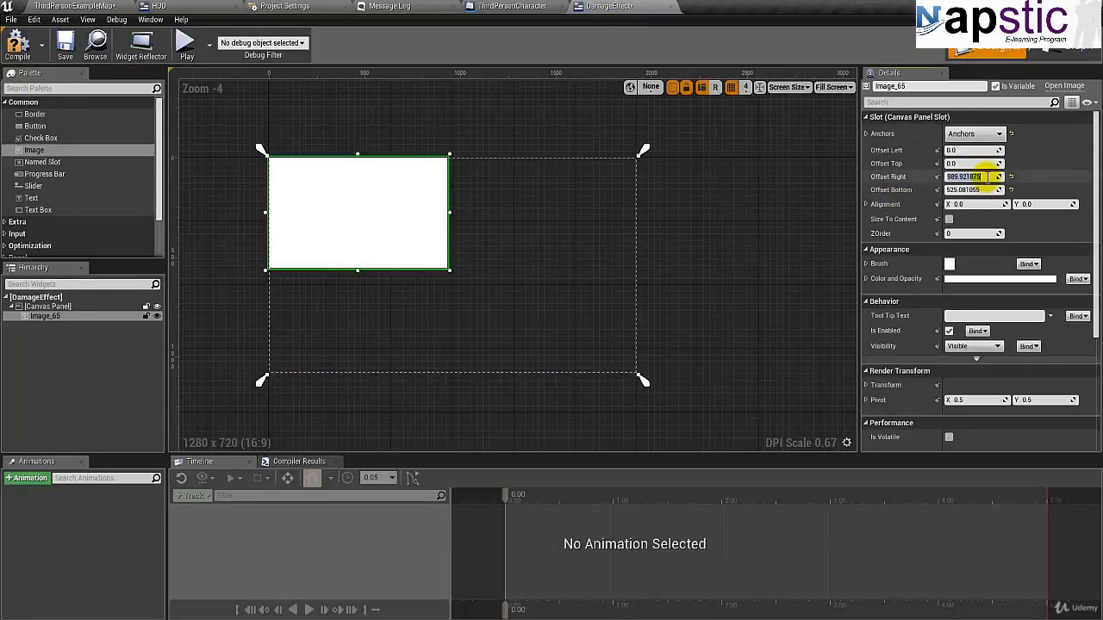
{"action": "type", "text": "1920"}
{"action": "key", "text": "Tab"}
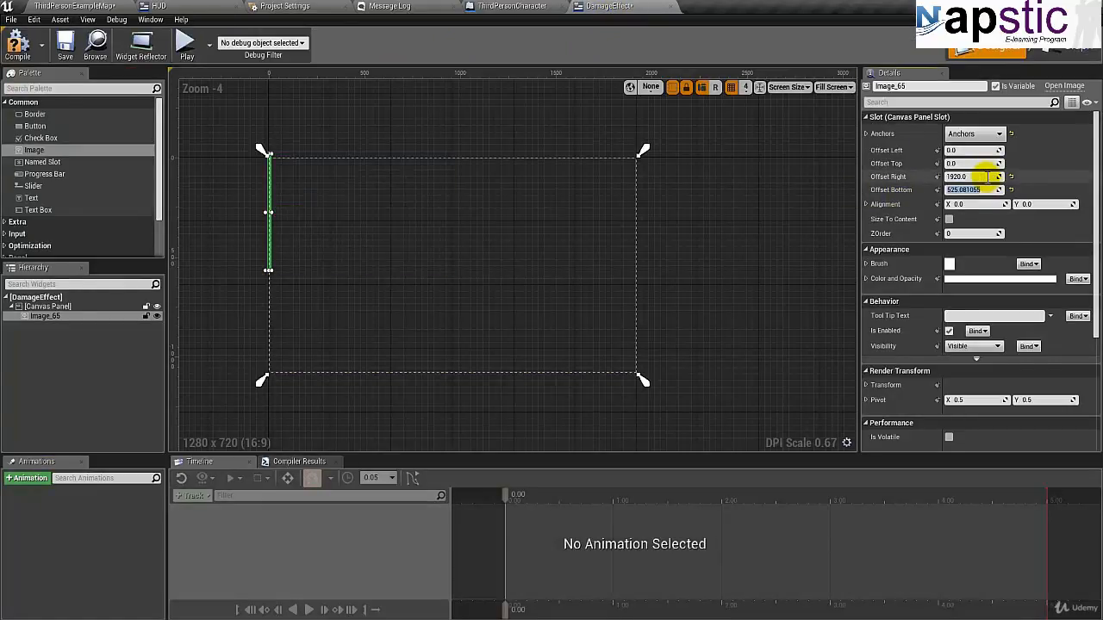
{"action": "type", "text": "1080"}
{"action": "key", "text": "Return"}
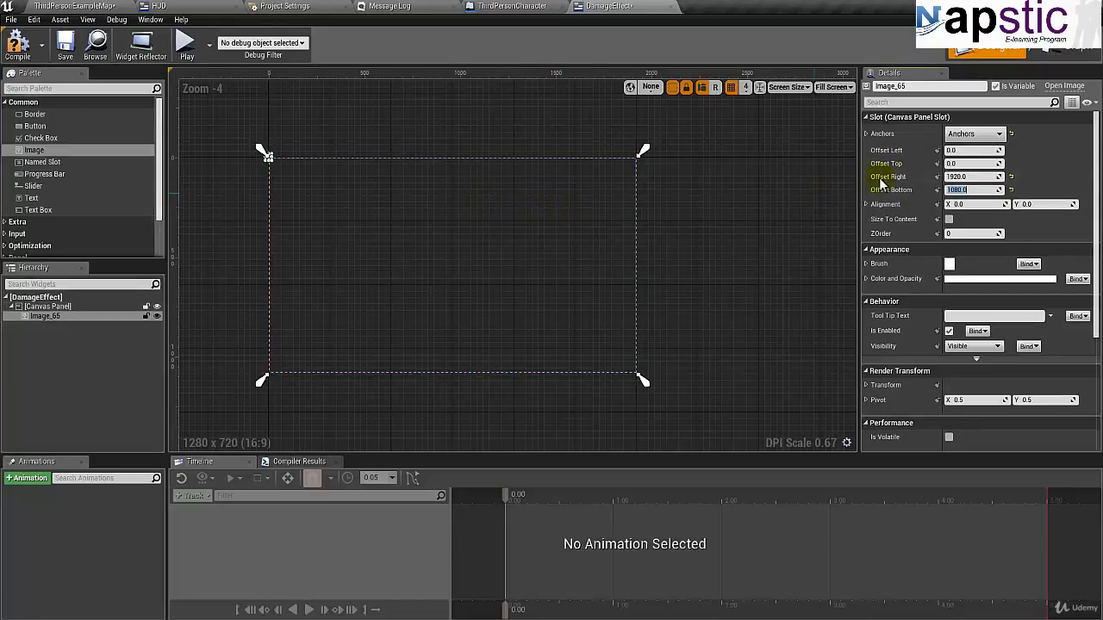
- Size the image to 1920 by 1080 with a top-left anchor, and re-anchor it to stretch across the full canvas
{"action": "left_click", "coordinate": [961, 134]}
{"action": "left_click", "coordinate": [959, 162]}
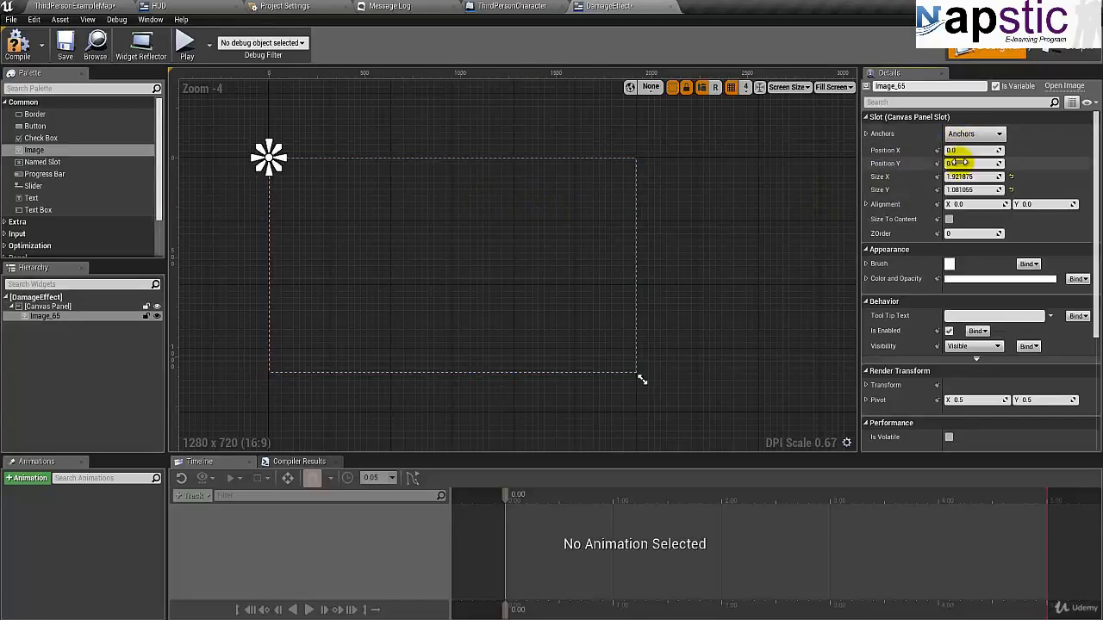
{"action": "left_click", "coordinate": [971, 176]}
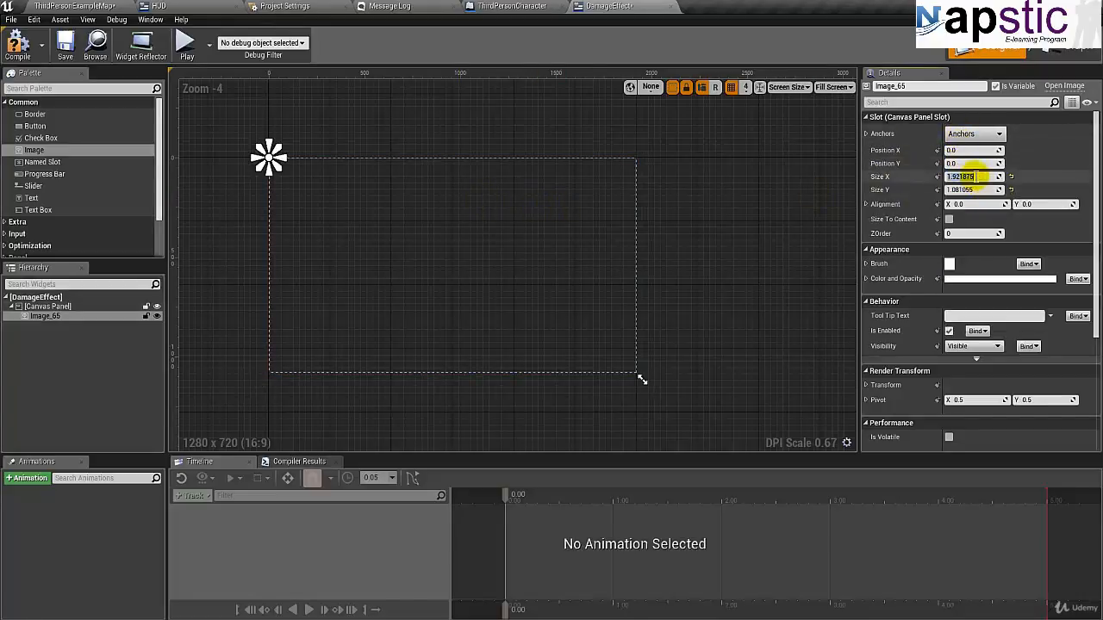
{"action": "type", "text": "1920"}
{"action": "key", "text": "Tab"}
{"action": "type", "text": "10"}
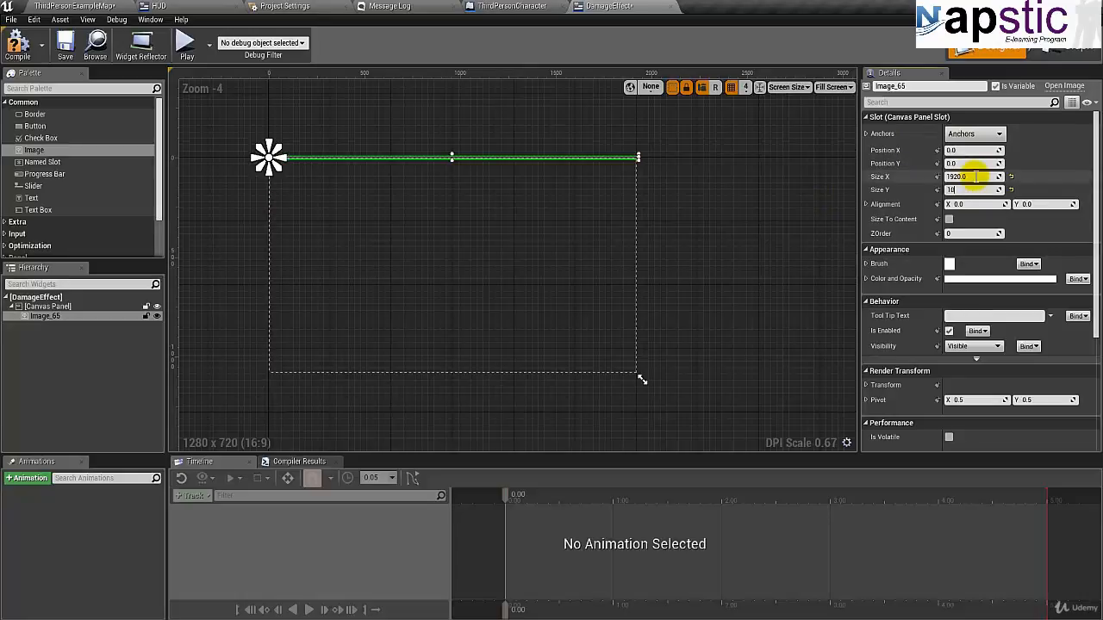
{"action": "type", "text": "80"}
{"action": "key", "text": "Return"}
{"action": "left_click", "coordinate": [977, 136]}
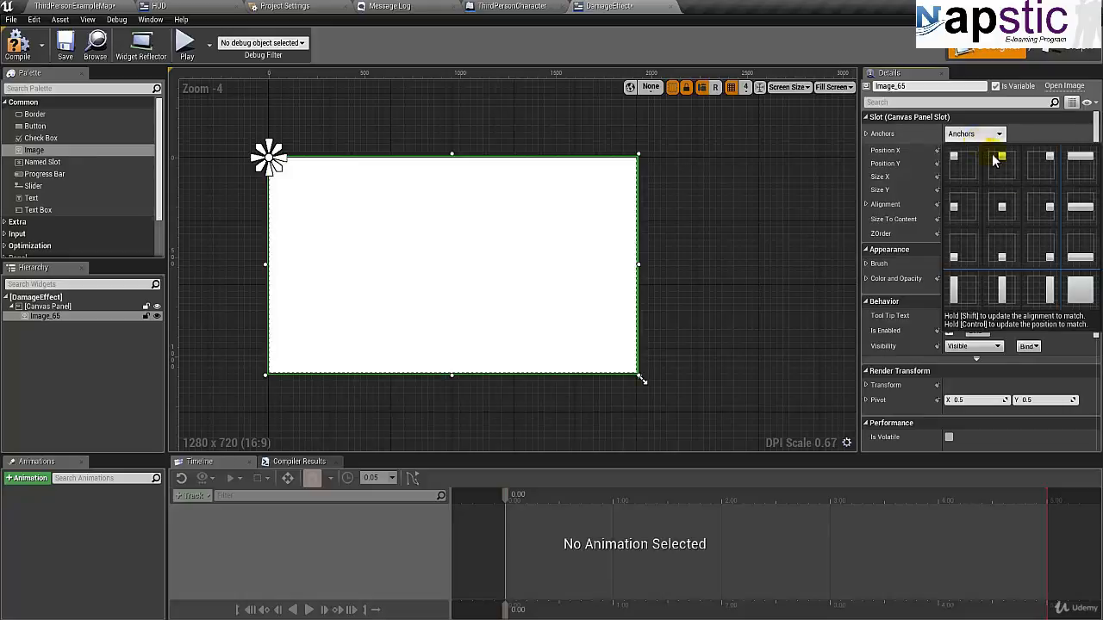
{"action": "left_click", "coordinate": [1076, 285]}
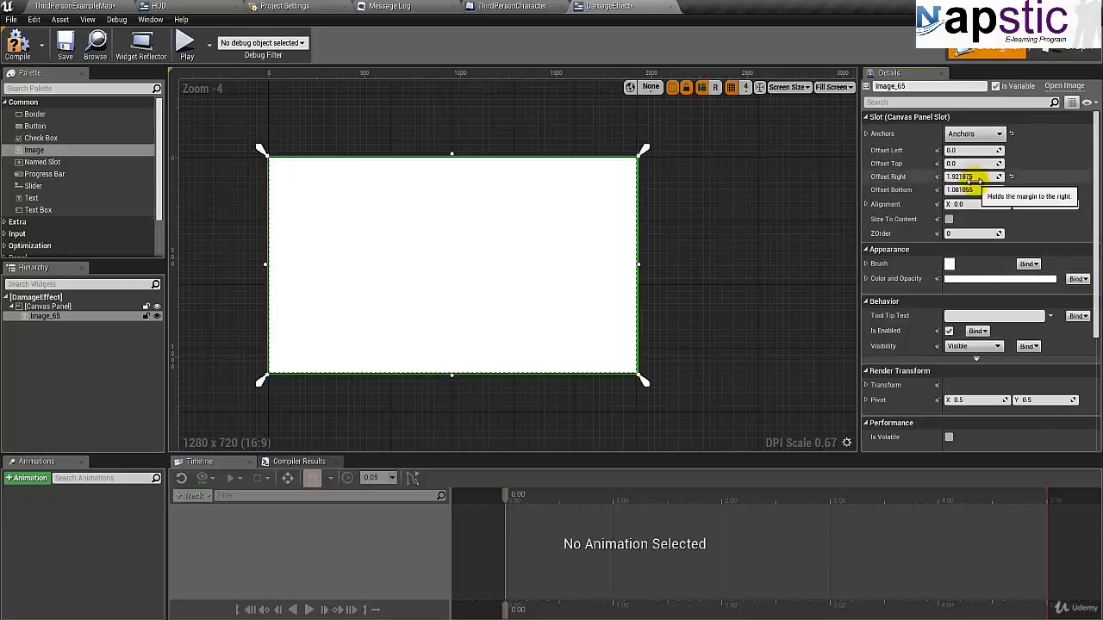
- Assign the BloodSplash texture as the image's brush
{"action": "left_click", "coordinate": [866, 263]}
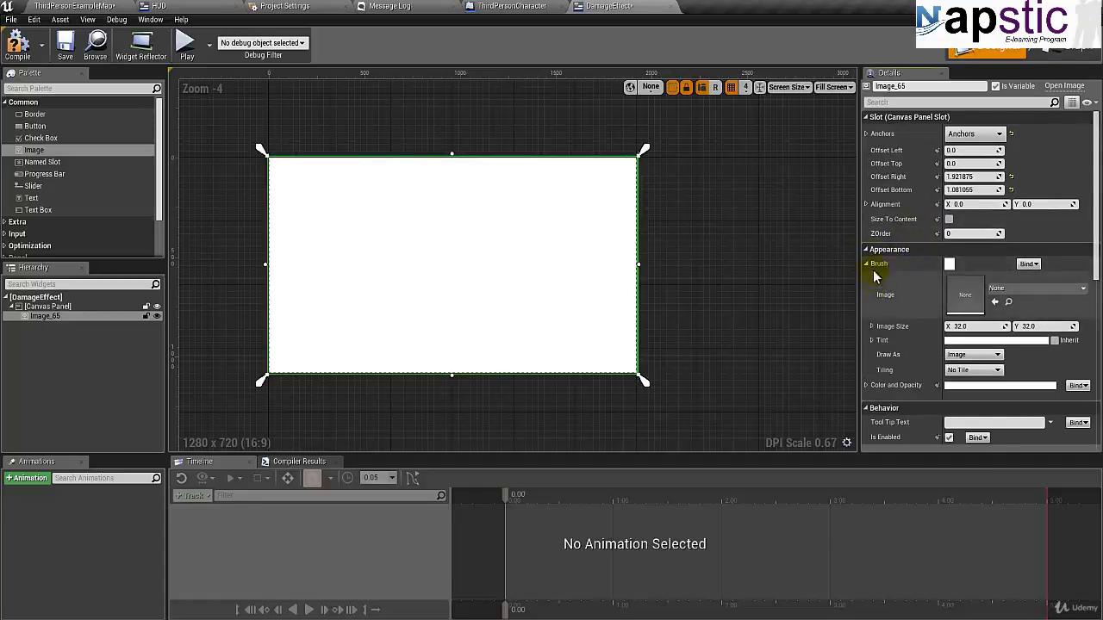
{"action": "scroll", "coordinate": [901, 283], "scroll_direction": "down", "scroll_amount": 3}
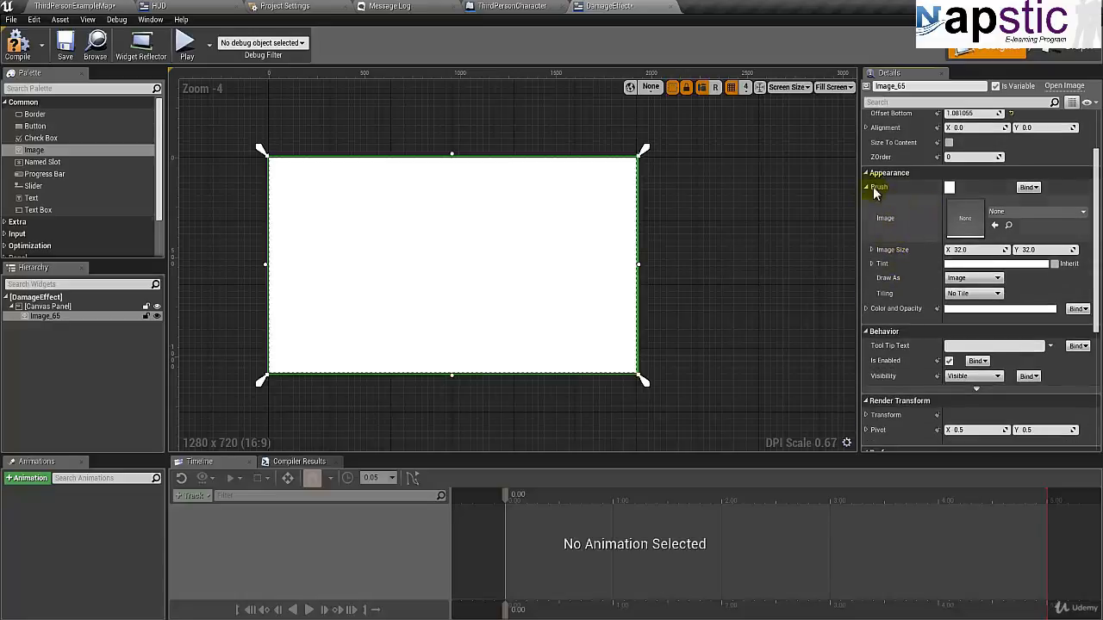
{"action": "left_click", "coordinate": [103, 6]}
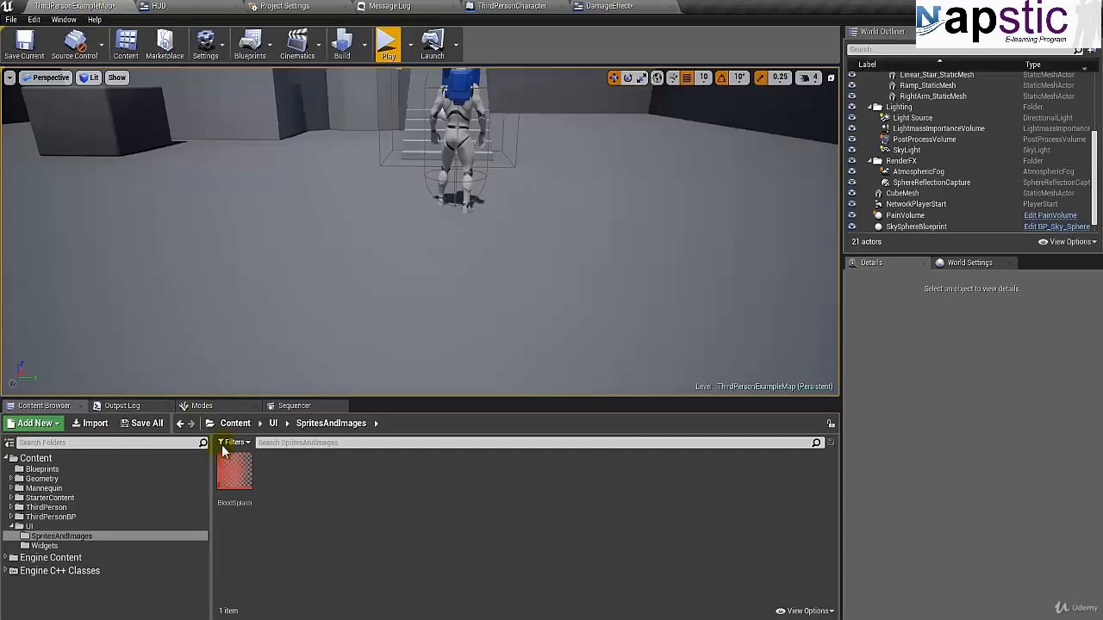
{"action": "left_click", "coordinate": [627, 7]}
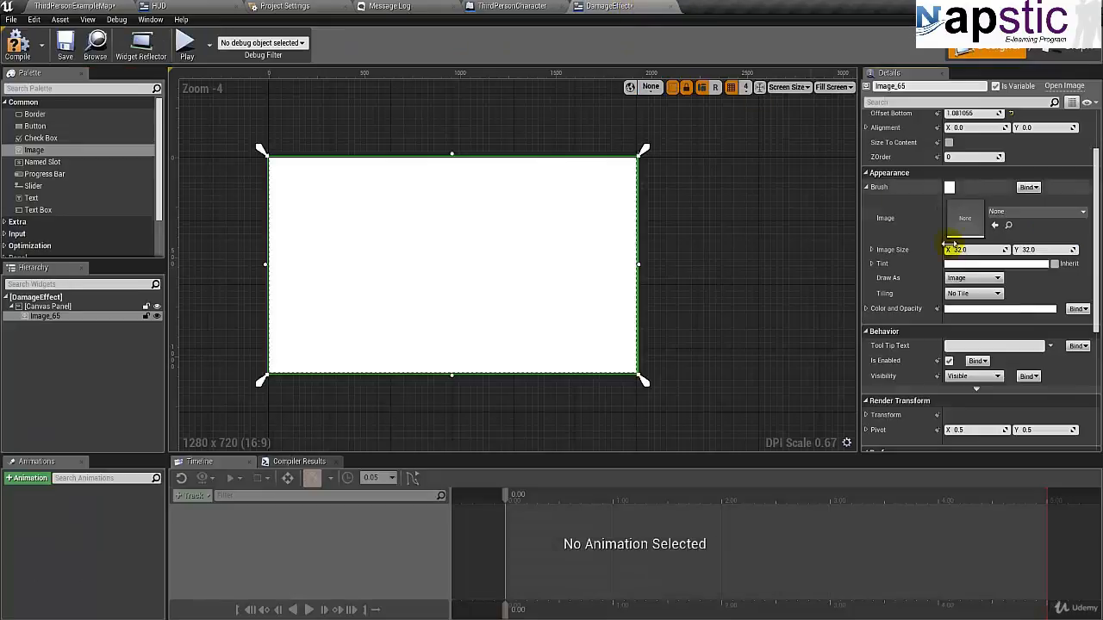
{"action": "left_click", "coordinate": [1030, 212]}
{"action": "left_click", "coordinate": [1017, 393]}
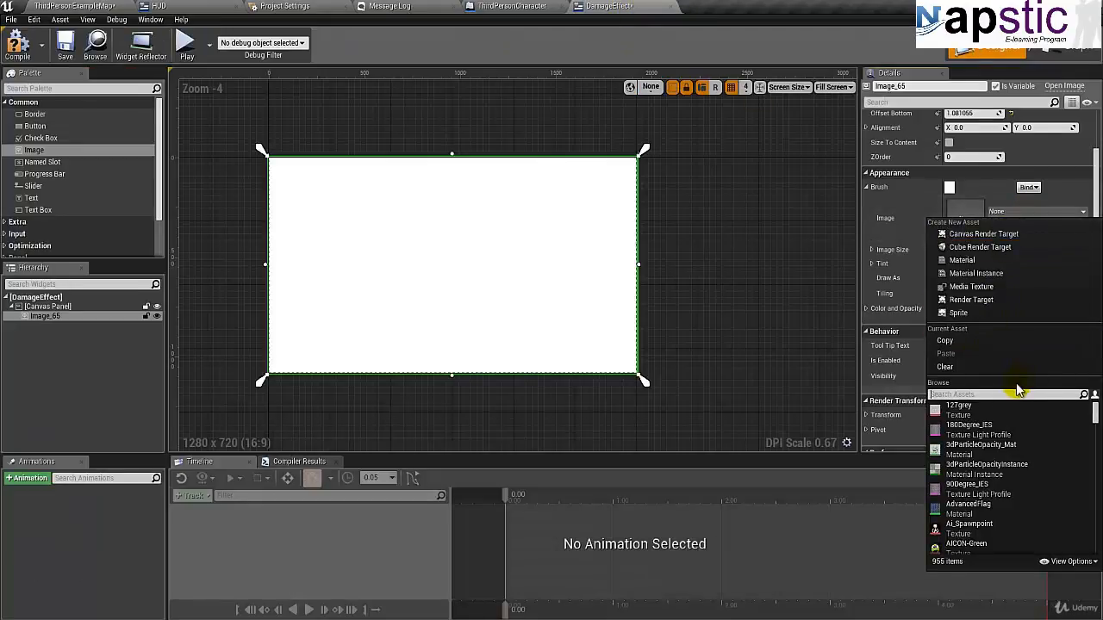
{"action": "type", "text": "blood"}
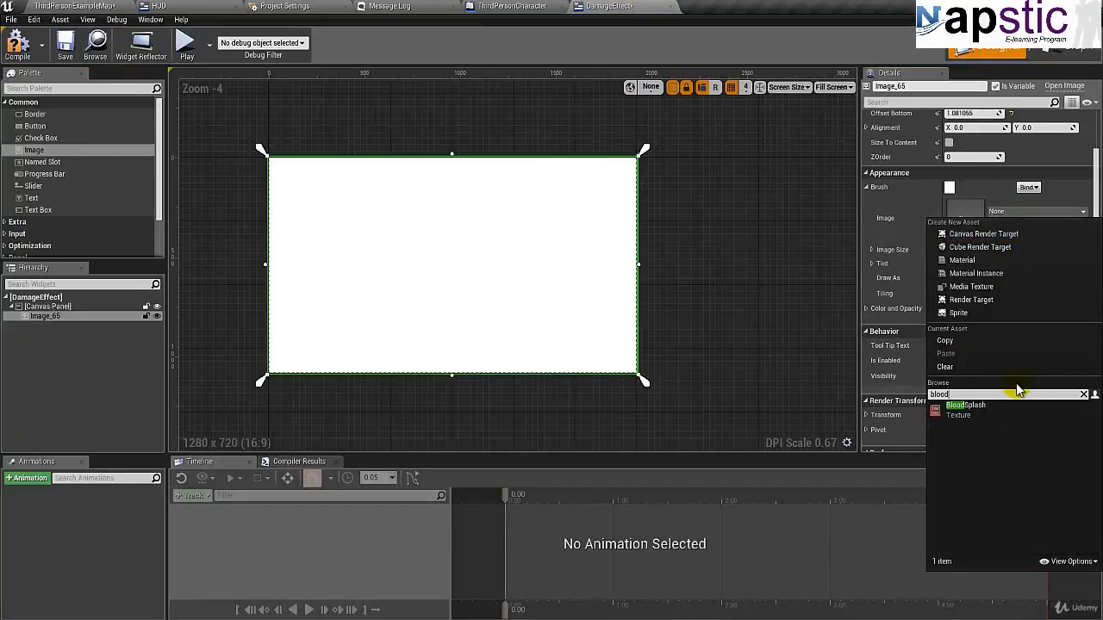
{"action": "left_click", "coordinate": [965, 406]}
{"action": "left_click", "coordinate": [415, 238]}
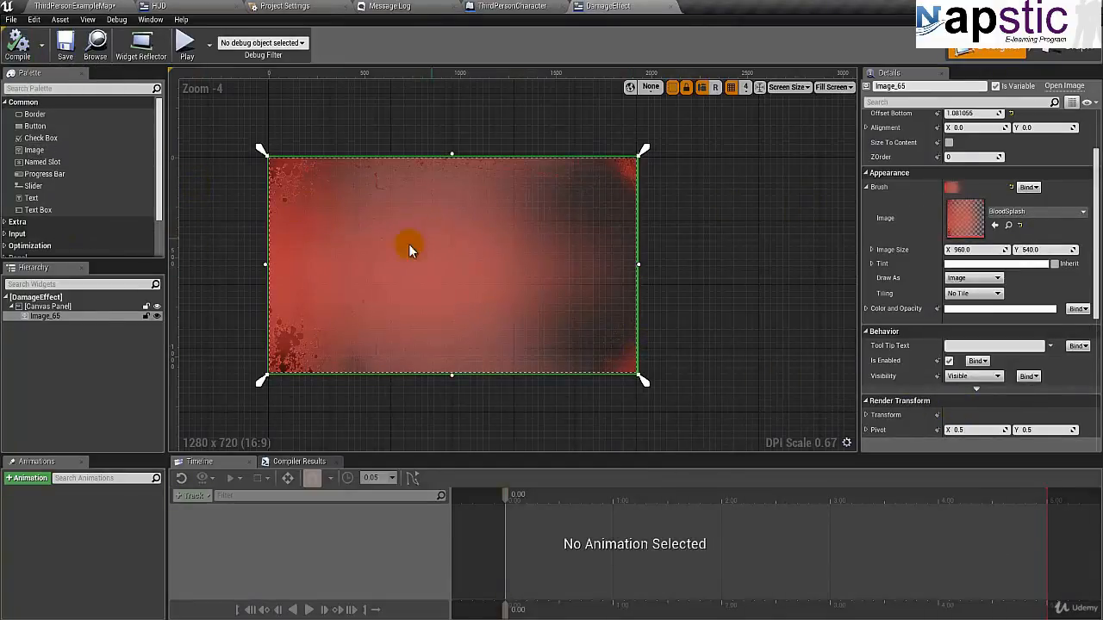
{"action": "left_click", "coordinate": [69, 319]}
{"action": "scroll", "coordinate": [957, 220], "scroll_direction": "up", "scroll_amount": 2}
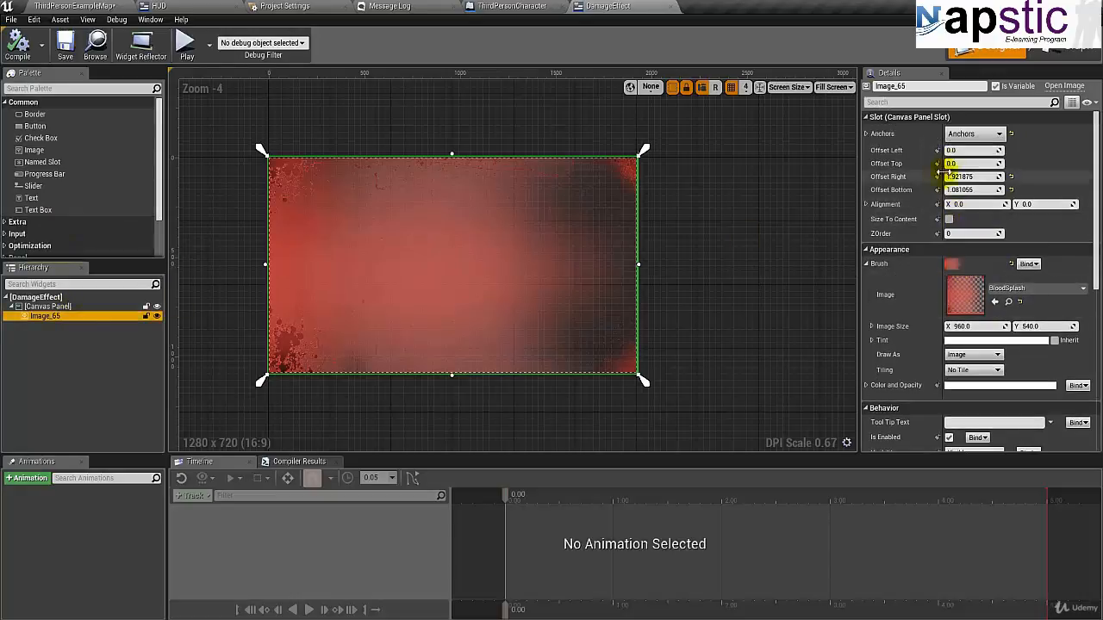
{"action": "left_click", "coordinate": [976, 135]}
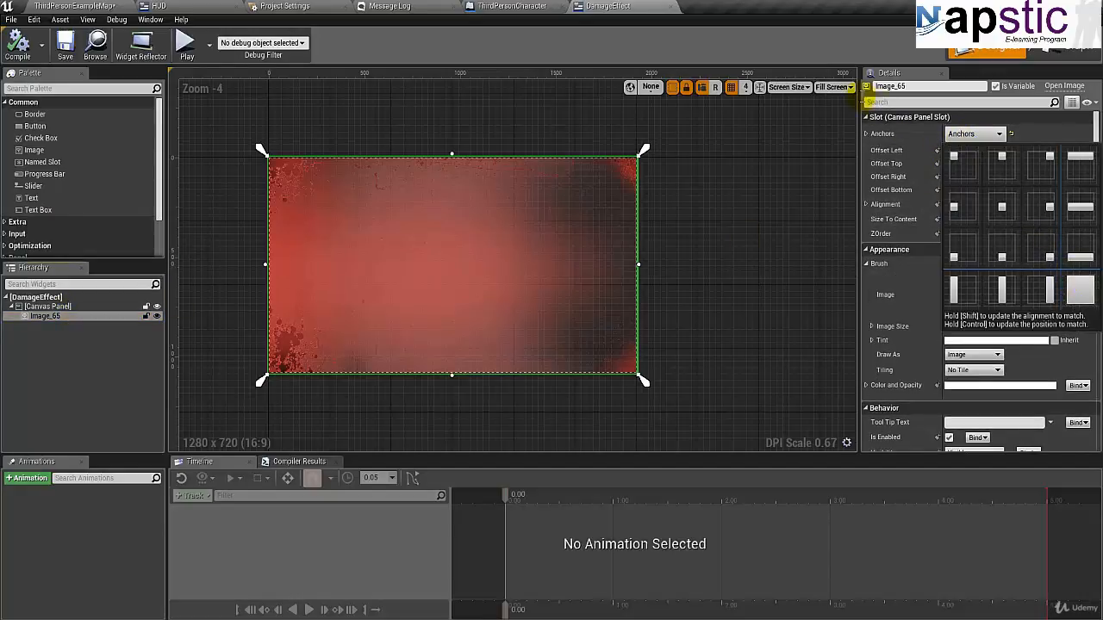
{"action": "left_click", "coordinate": [823, 46]}
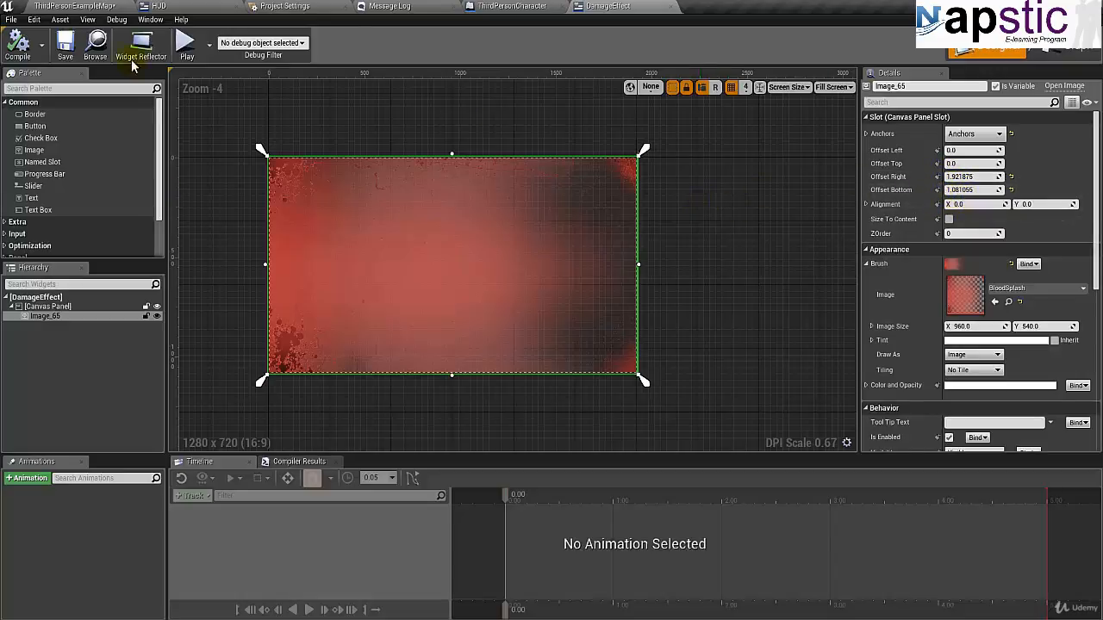
- Save the DamageEffect widget and clear the selection on the canvas
{"action": "left_click", "coordinate": [67, 53]}
{"action": "left_click", "coordinate": [40, 47]}
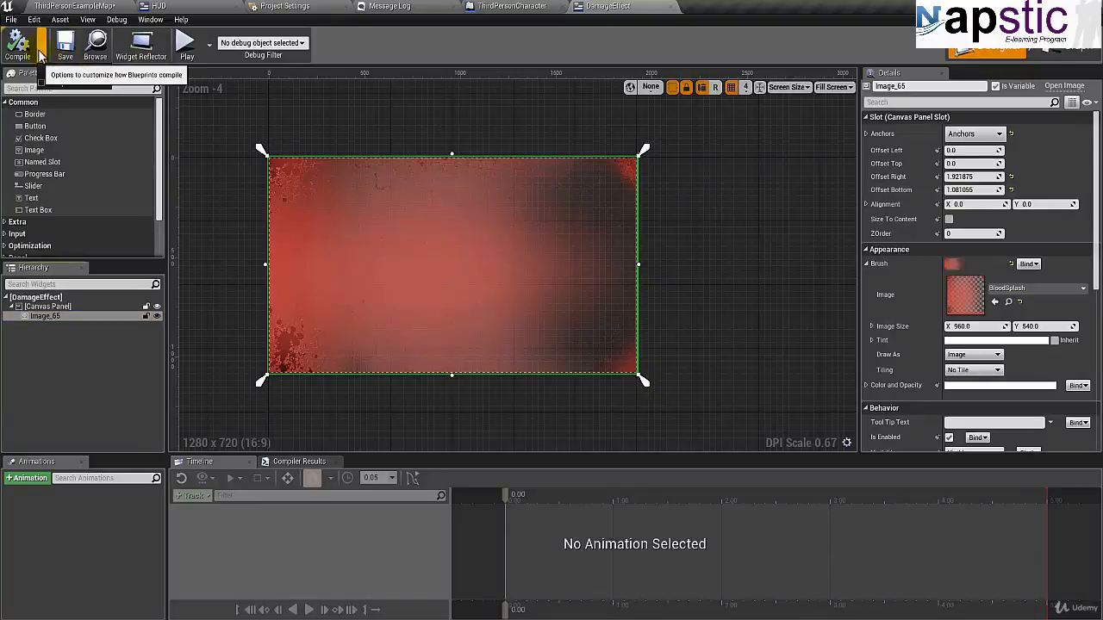
{"action": "mouse_move", "coordinate": [73, 69]}
{"action": "left_click", "coordinate": [301, 112]}
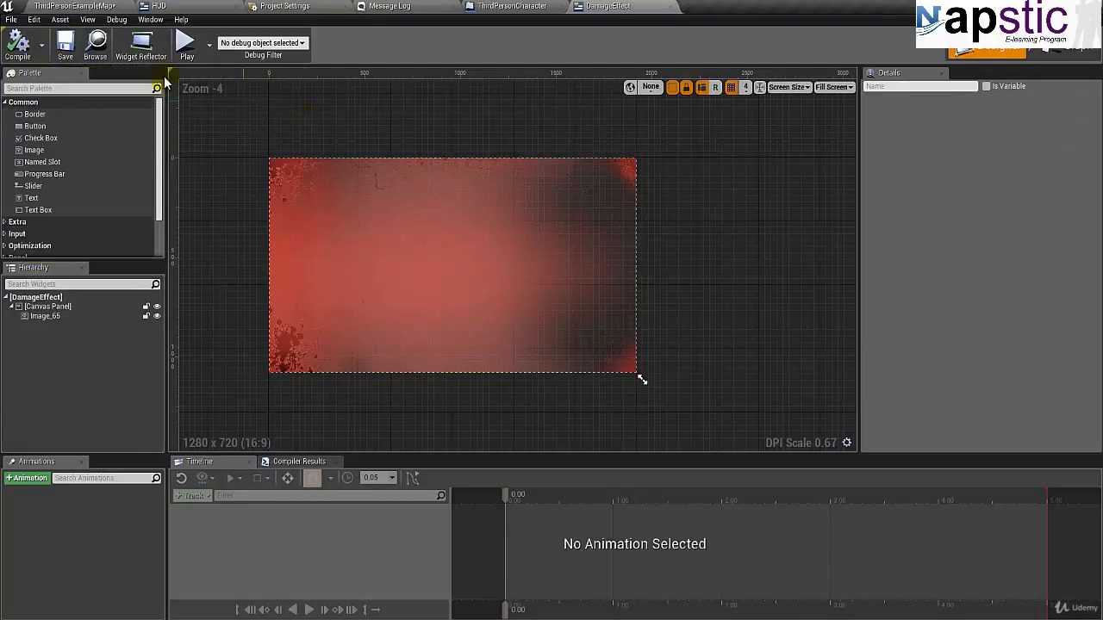
{"action": "left_click", "coordinate": [301, 189]}
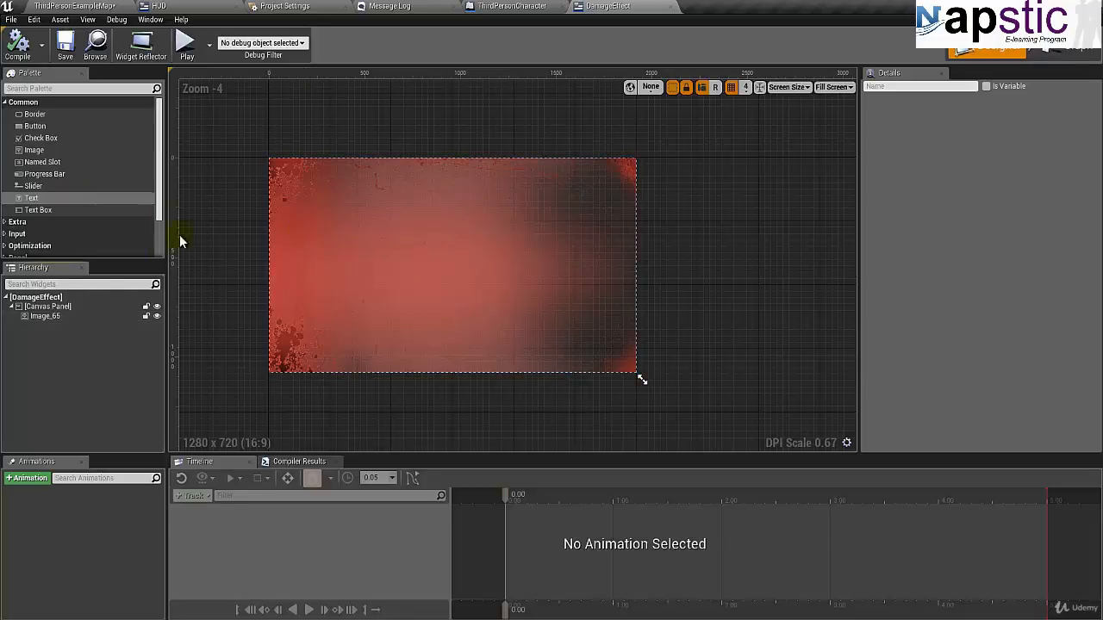
- Rename the image widget as BloodSplash
{"action": "left_click", "coordinate": [54, 318]}
{"action": "left_click", "coordinate": [921, 87]}
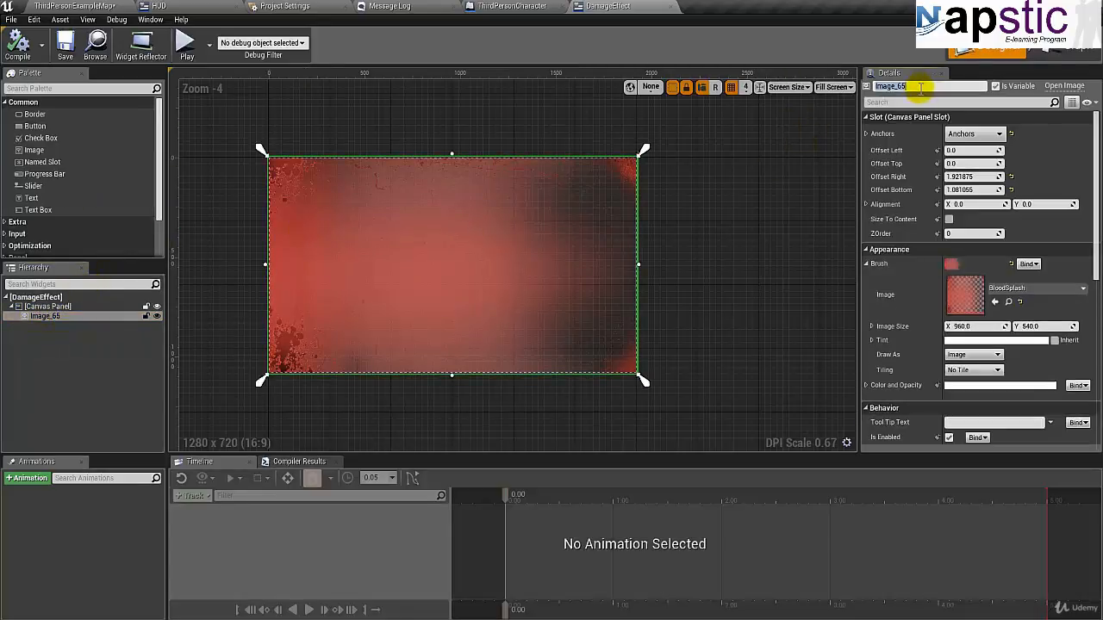
{"action": "type", "text": "BloodSplash"}
{"action": "key", "text": "Return"}
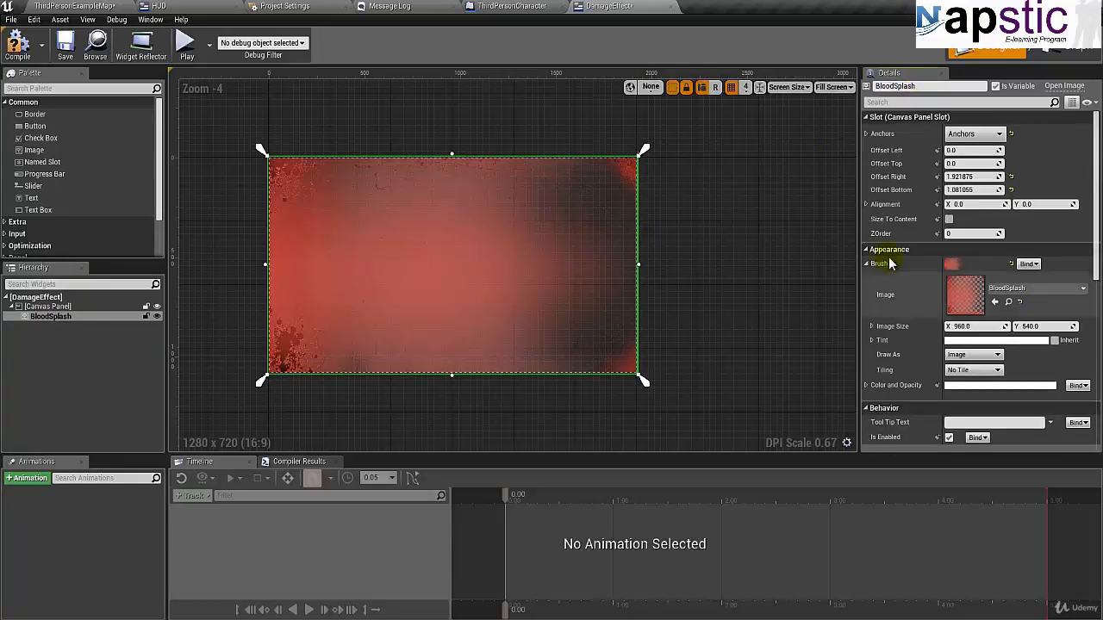
- Set the alpha of the BloodSplash image's Color and Opacity to 0, and compile and save the widget
{"action": "scroll", "coordinate": [931, 259], "scroll_direction": "down", "scroll_amount": 5}
{"action": "scroll", "coordinate": [914, 257], "scroll_direction": "up", "scroll_amount": 5}
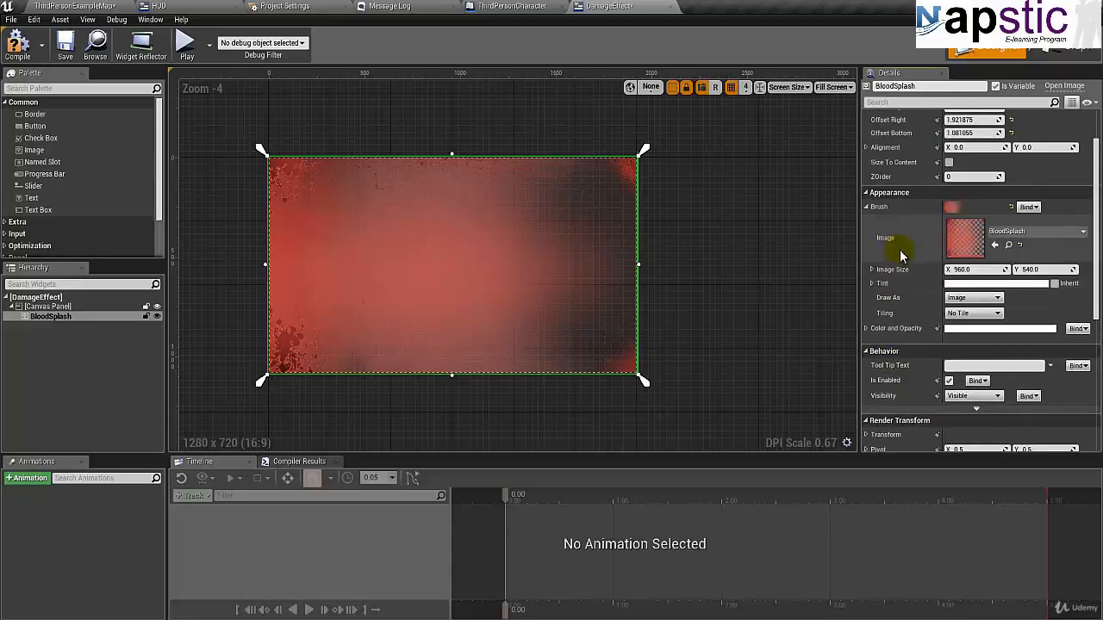
{"action": "left_click", "coordinate": [866, 330]}
{"action": "scroll", "coordinate": [871, 327], "scroll_direction": "down", "scroll_amount": 2}
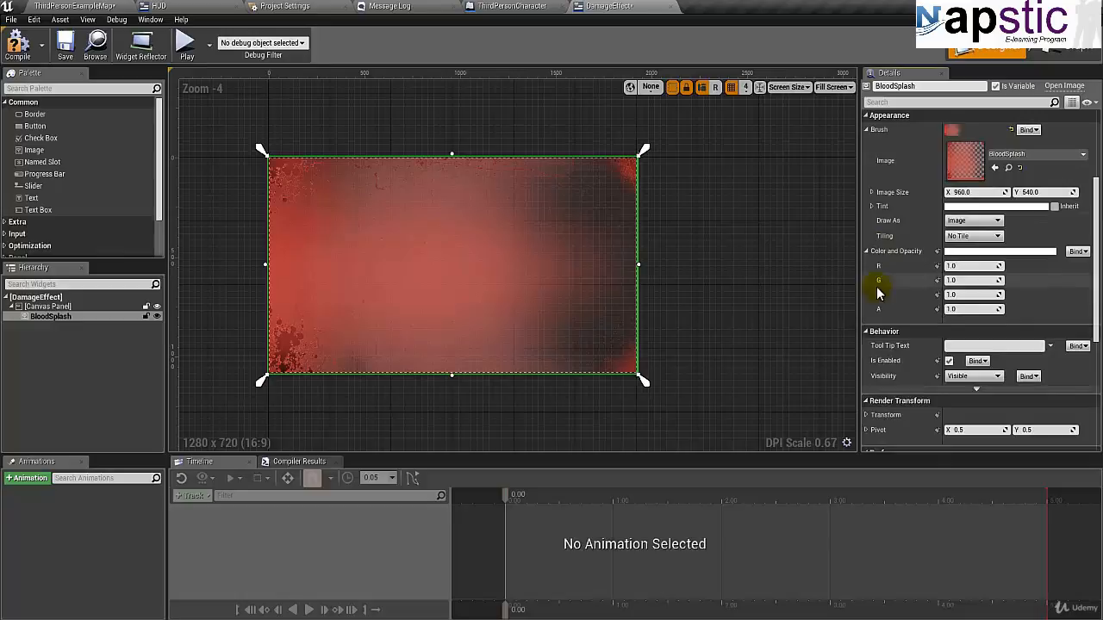
{"action": "left_click", "coordinate": [966, 309]}
{"action": "type", "text": "0"}
{"action": "key", "text": "Return"}
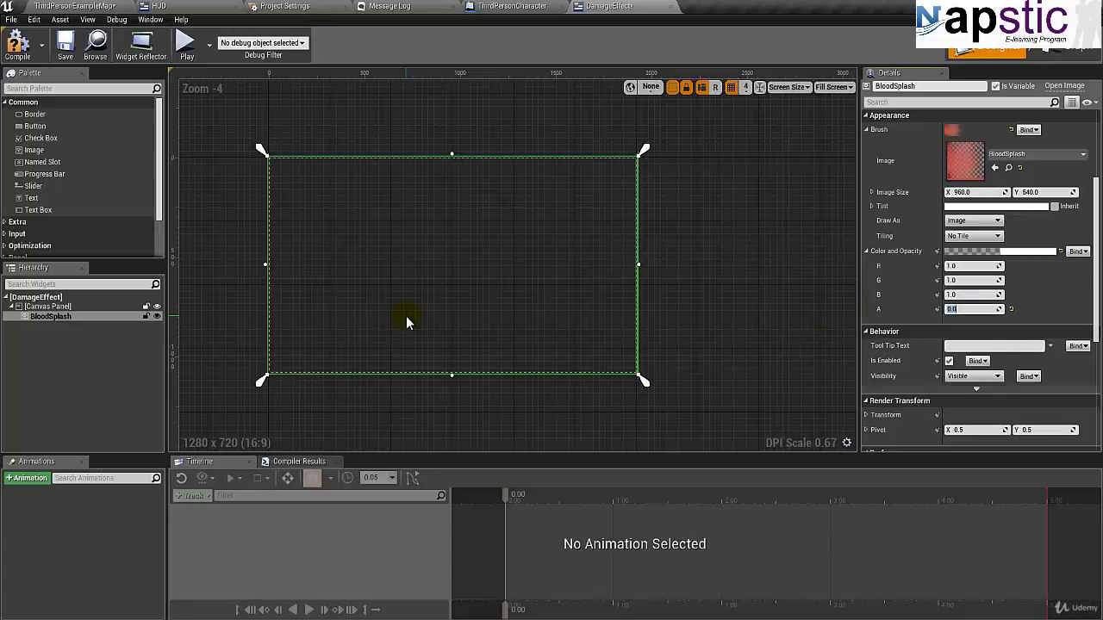
{"action": "left_click", "coordinate": [74, 54]}
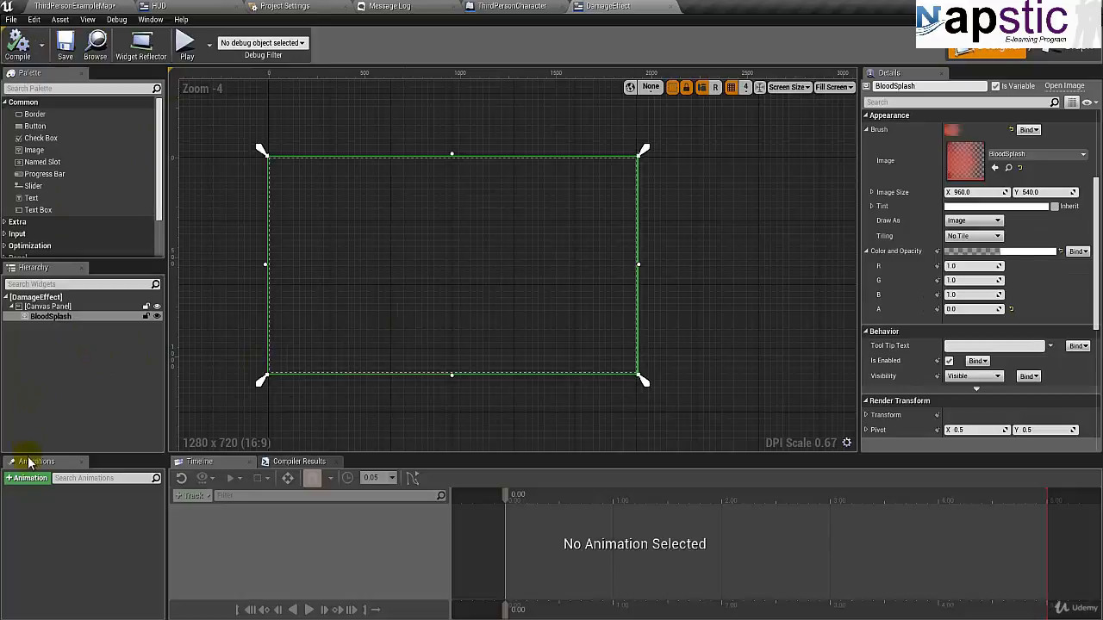
- Create a widget animation for BloodSplash, name it Fade, and select it for editing
{"action": "left_click_drag", "start_coordinate": [469, 454], "coordinate": [474, 435]}
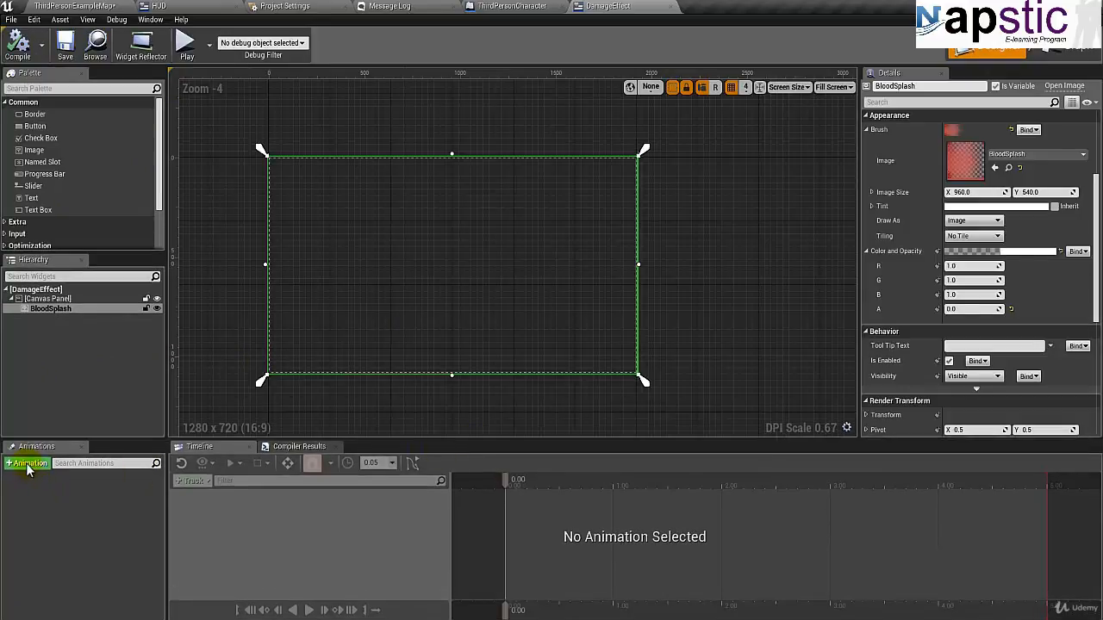
{"action": "left_click", "coordinate": [69, 308]}
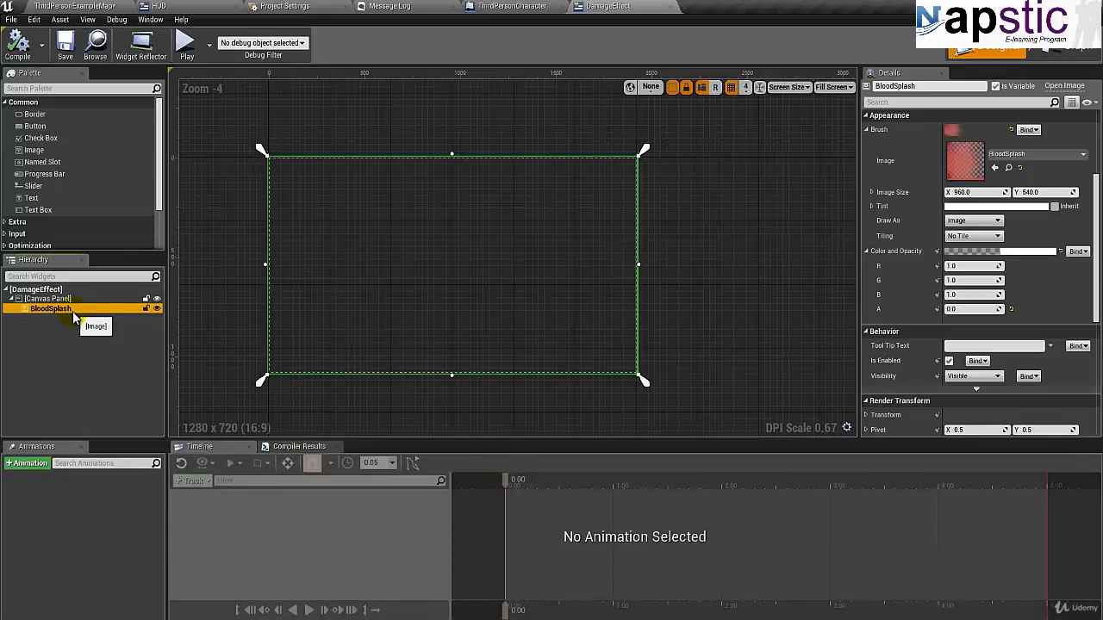
{"action": "left_click", "coordinate": [28, 465]}
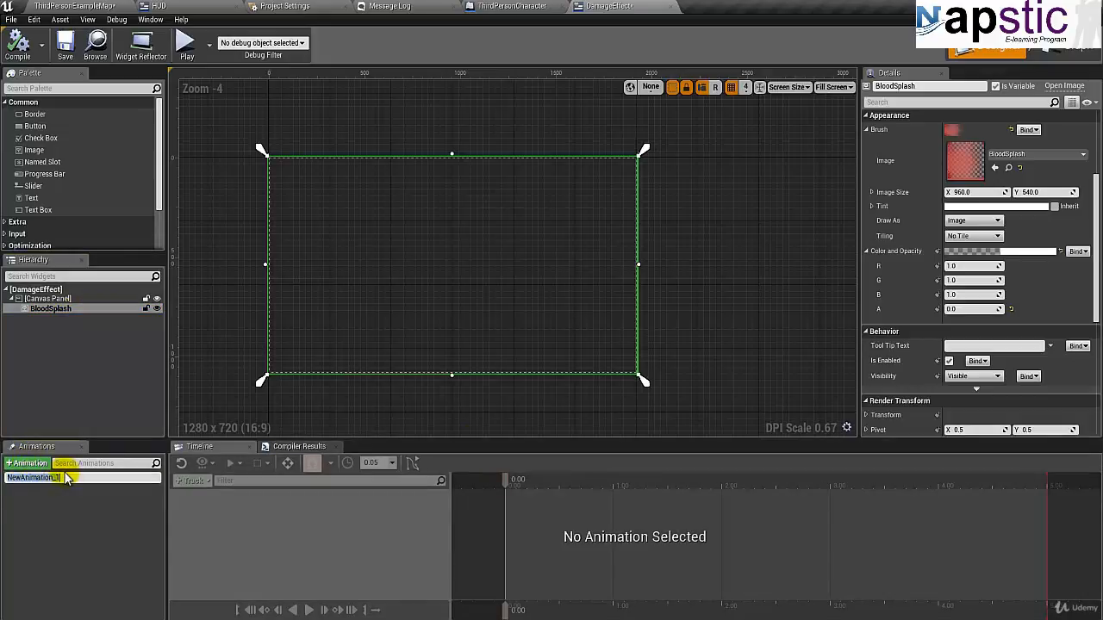
{"action": "type", "text": "Fade"}
{"action": "key", "text": "Return"}
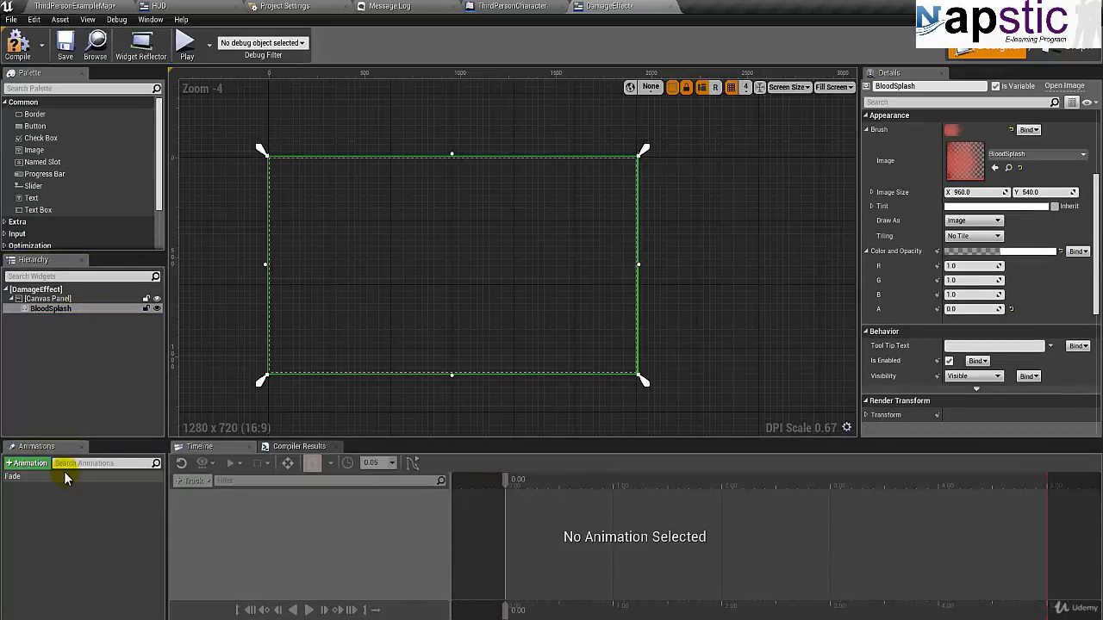
{"action": "left_click", "coordinate": [64, 476]}
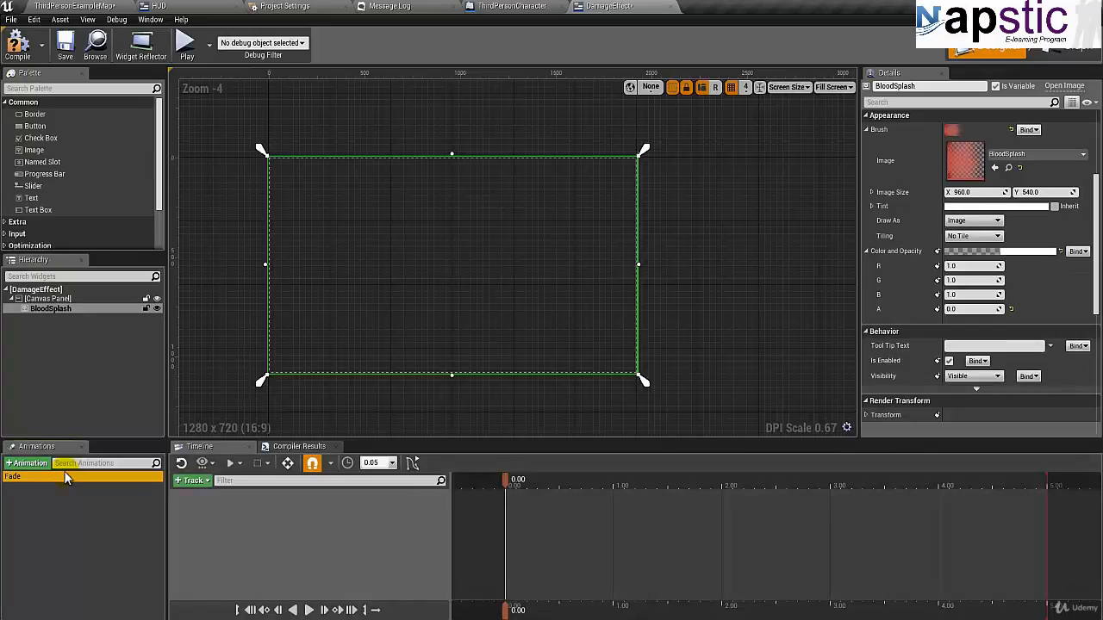
- Add the BloodSplash widget to the Fade animation with a Color and Opacity track
{"action": "left_click", "coordinate": [192, 480]}
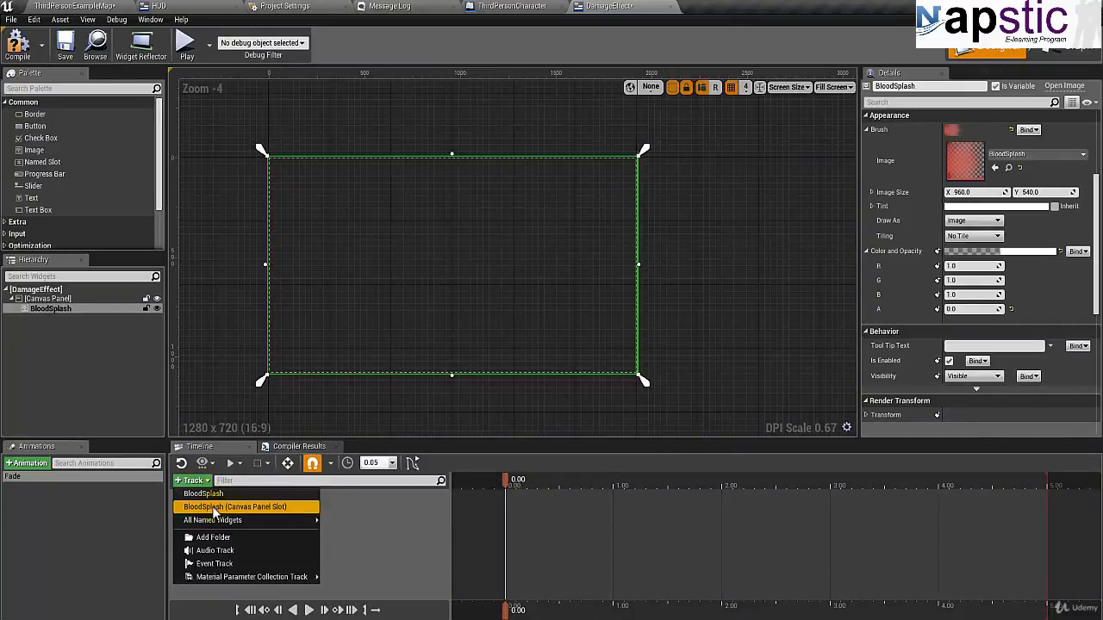
{"action": "mouse_move", "coordinate": [208, 521]}
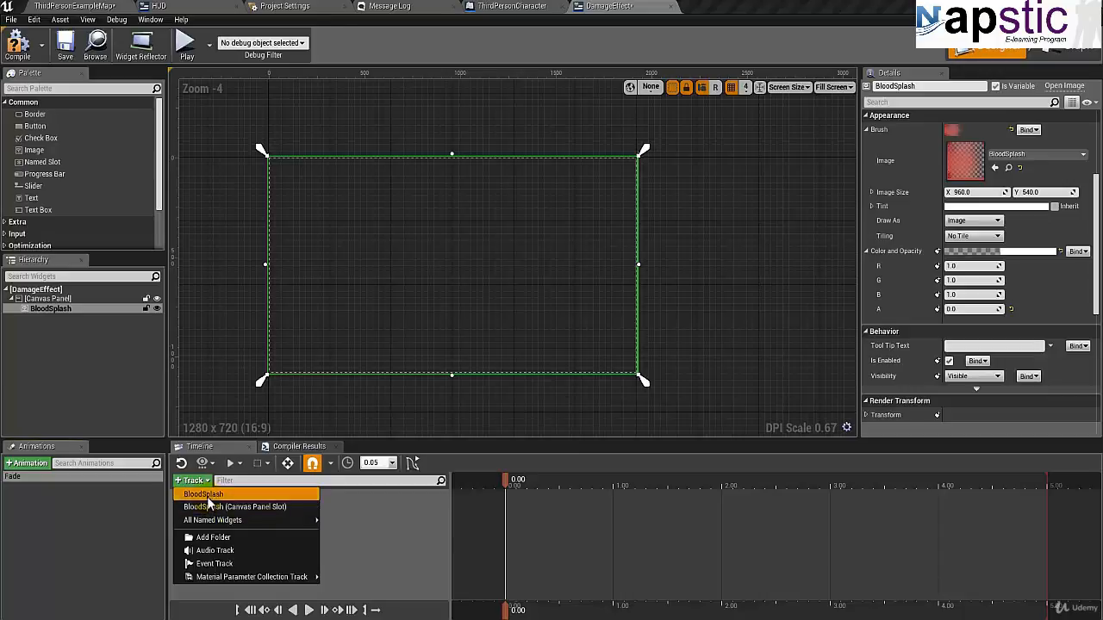
{"action": "left_click", "coordinate": [207, 496]}
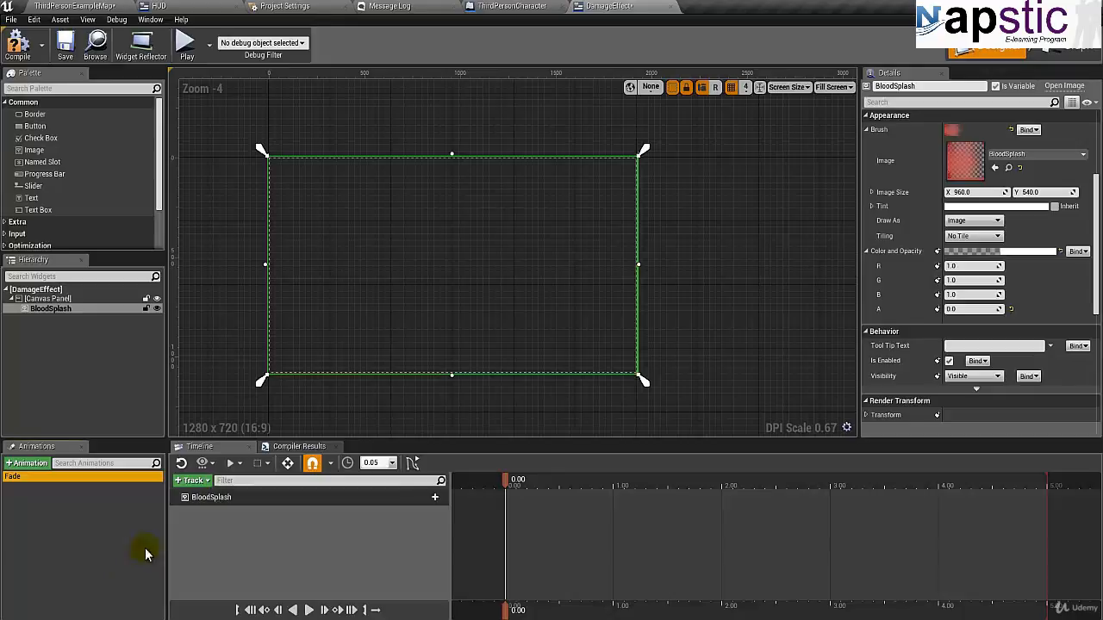
{"action": "left_click", "coordinate": [219, 497]}
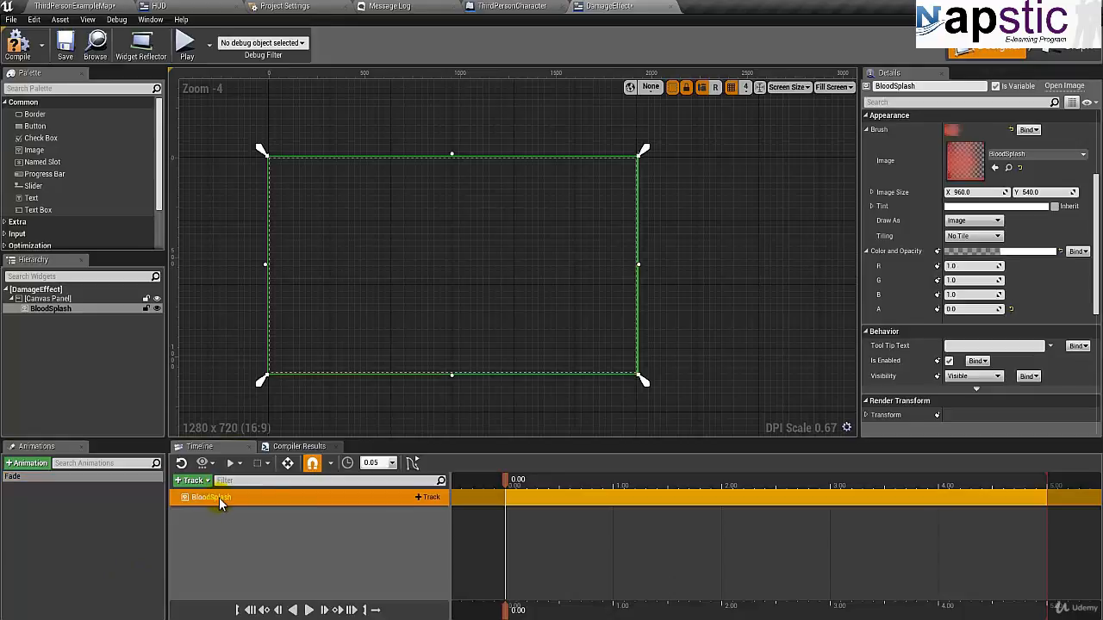
{"action": "left_click", "coordinate": [426, 499]}
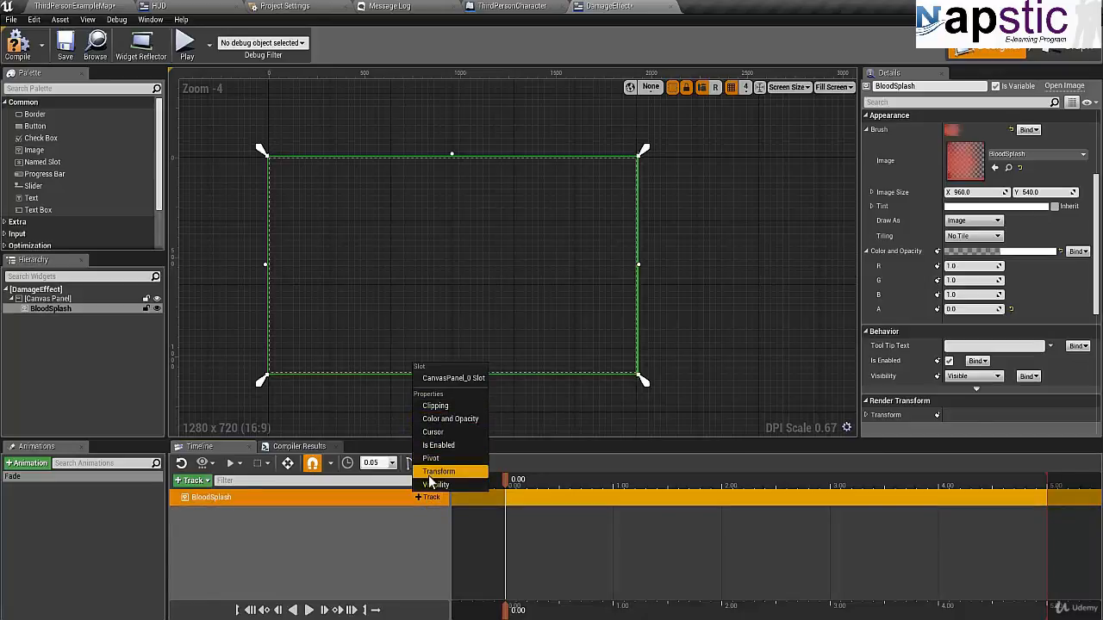
{"action": "left_click", "coordinate": [441, 419]}
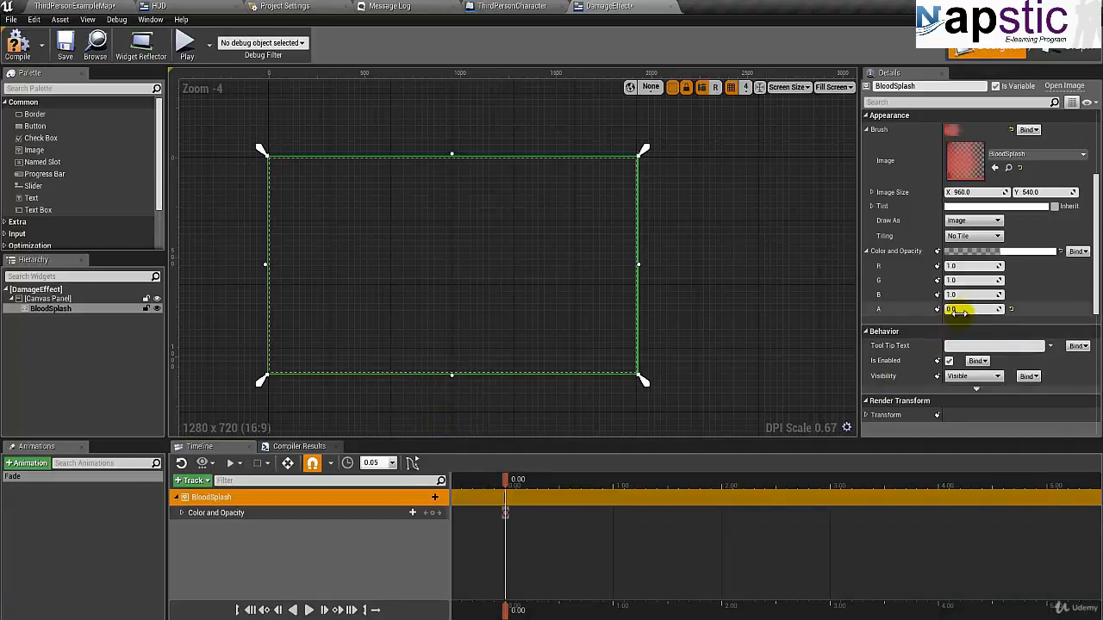
- Key BloodSplash's Opacity at 1.0 at time 0.50 and at 0 at time 1.00 in the Fade animation
{"action": "left_click", "coordinate": [181, 513]}
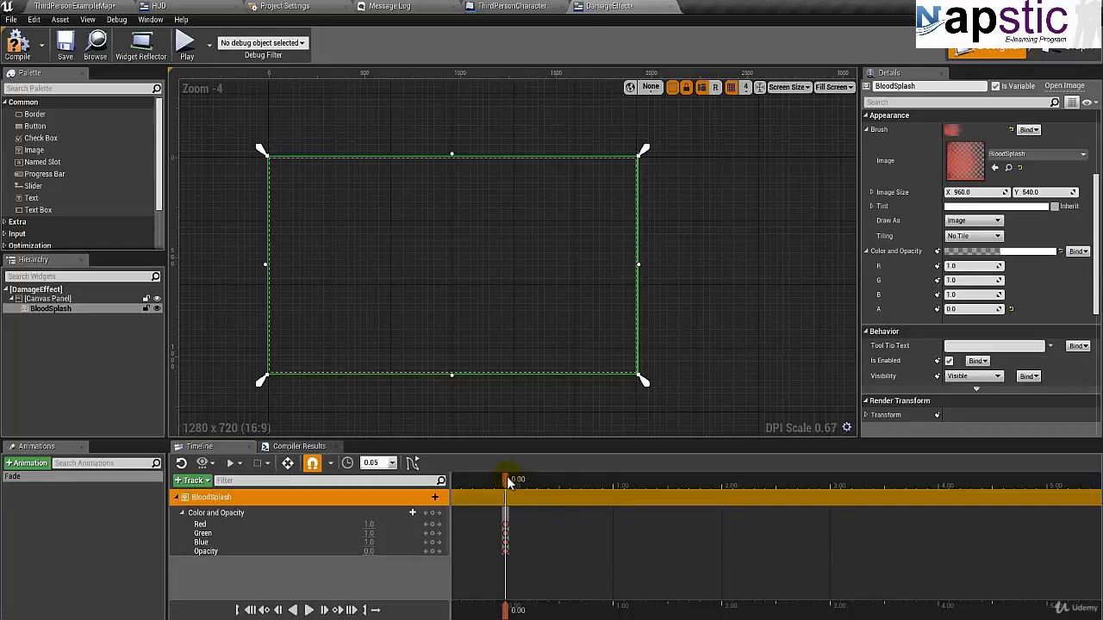
{"action": "left_click_drag", "start_coordinate": [508, 477], "coordinate": [558, 479]}
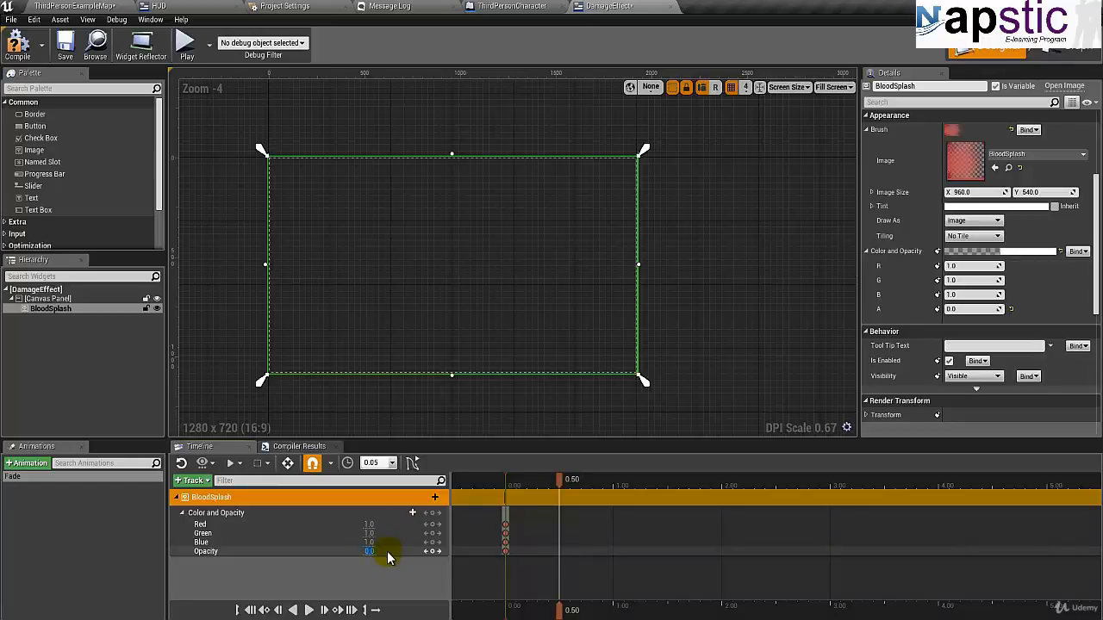
{"action": "key", "text": "Return"}
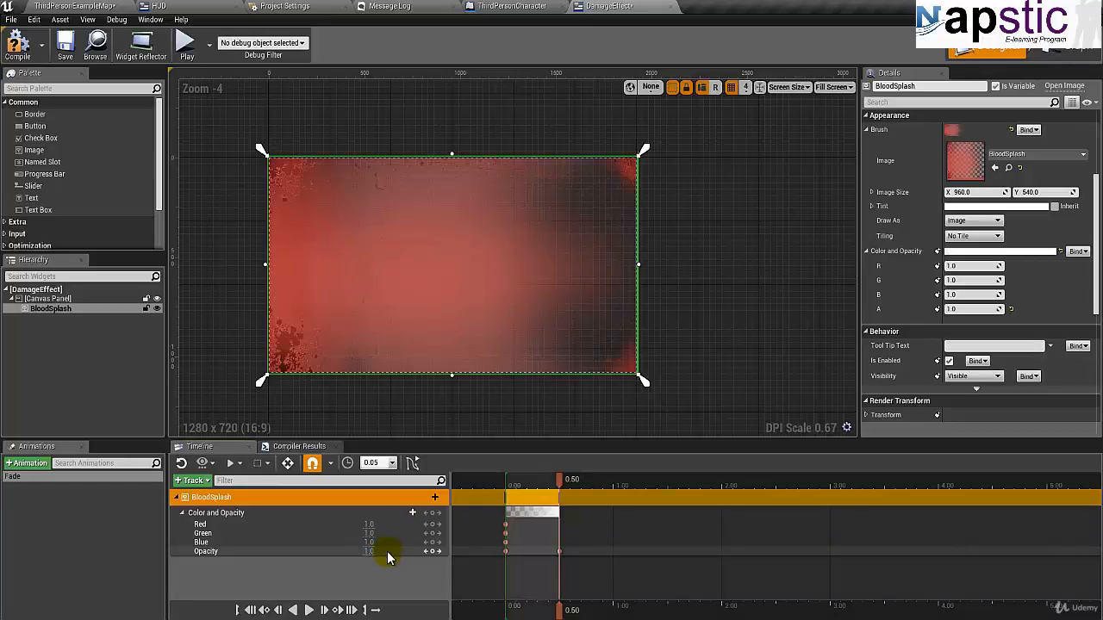
{"action": "left_click_drag", "start_coordinate": [559, 482], "coordinate": [612, 480]}
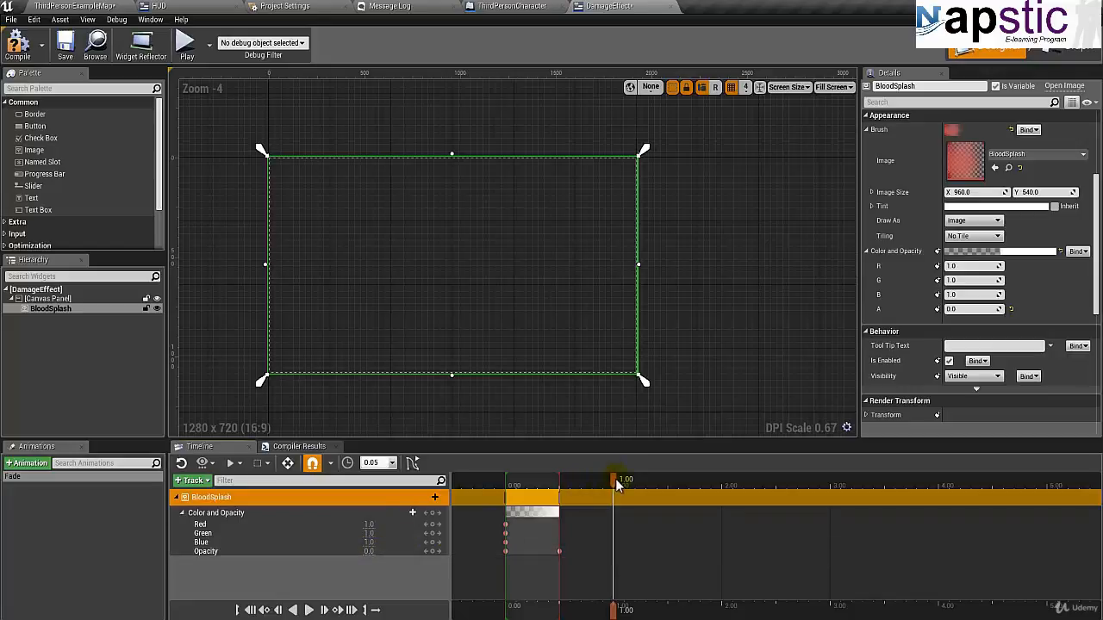
{"action": "mouse_move", "coordinate": [615, 479]}
{"action": "left_mouse_down"}
{"action": "mouse_move", "coordinate": [569, 492]}
{"action": "mouse_move", "coordinate": [561, 484]}
{"action": "mouse_move", "coordinate": [613, 482]}
{"action": "left_mouse_up"}
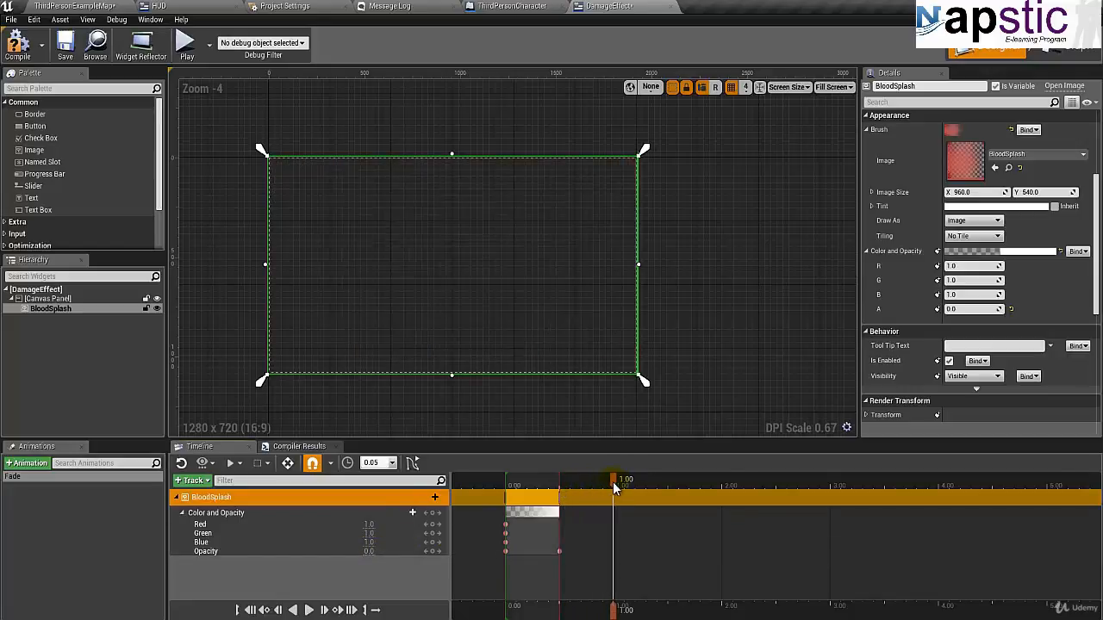
{"action": "left_click", "coordinate": [373, 552]}
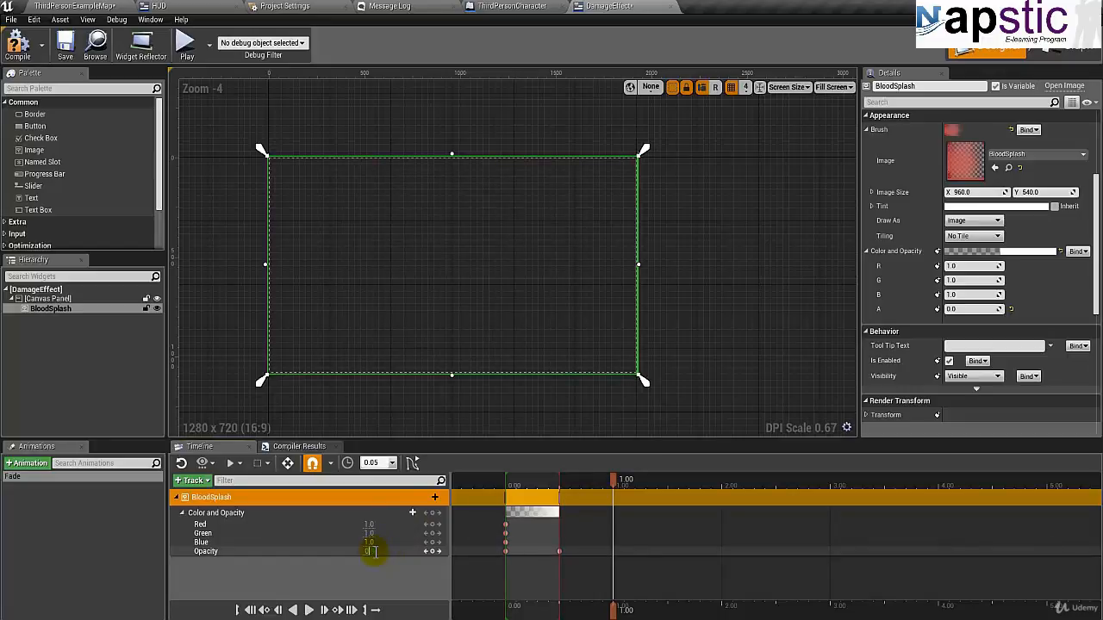
{"action": "type", "text": "0"}
{"action": "key", "text": "Return"}
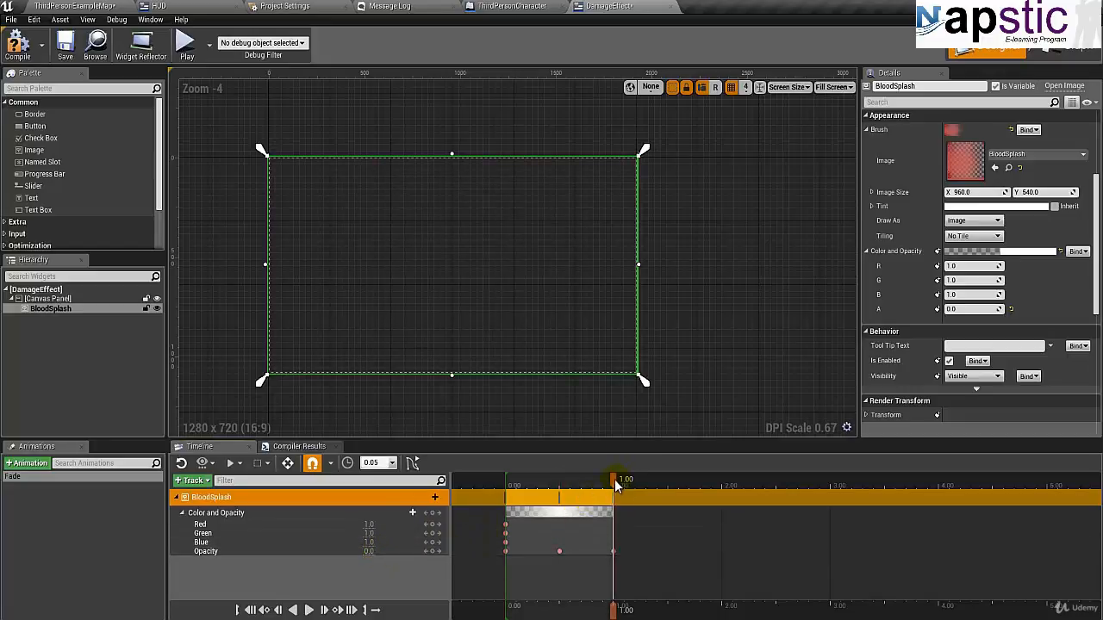
- Play the Fade animation several times from the start to preview the blood splash fading in and out
{"action": "left_click_drag", "start_coordinate": [614, 479], "coordinate": [502, 490]}
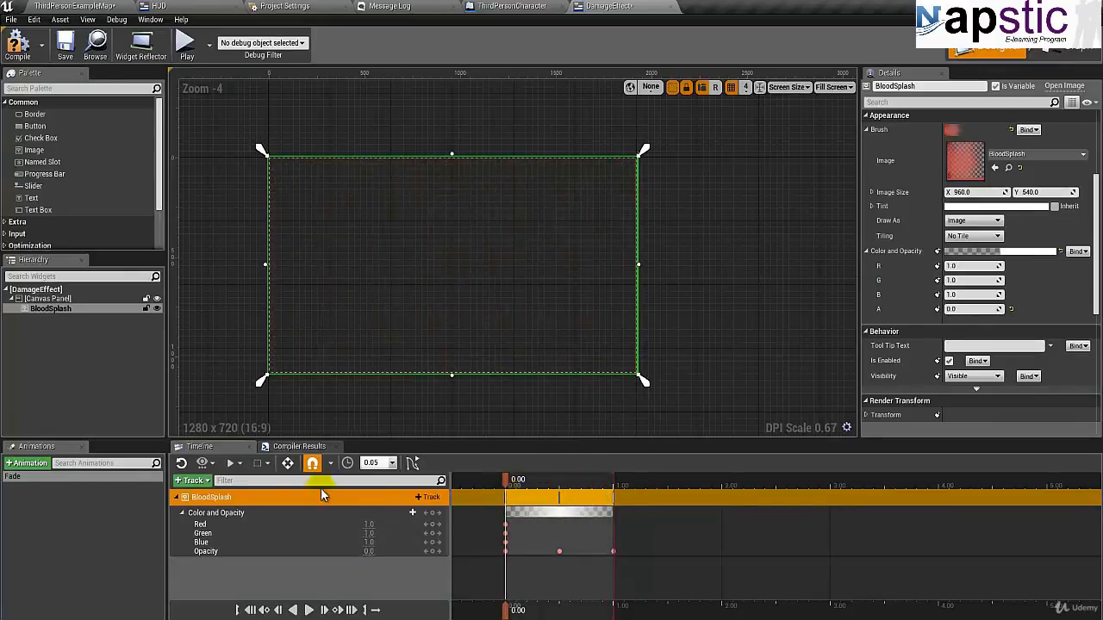
{"action": "left_click", "coordinate": [308, 610]}
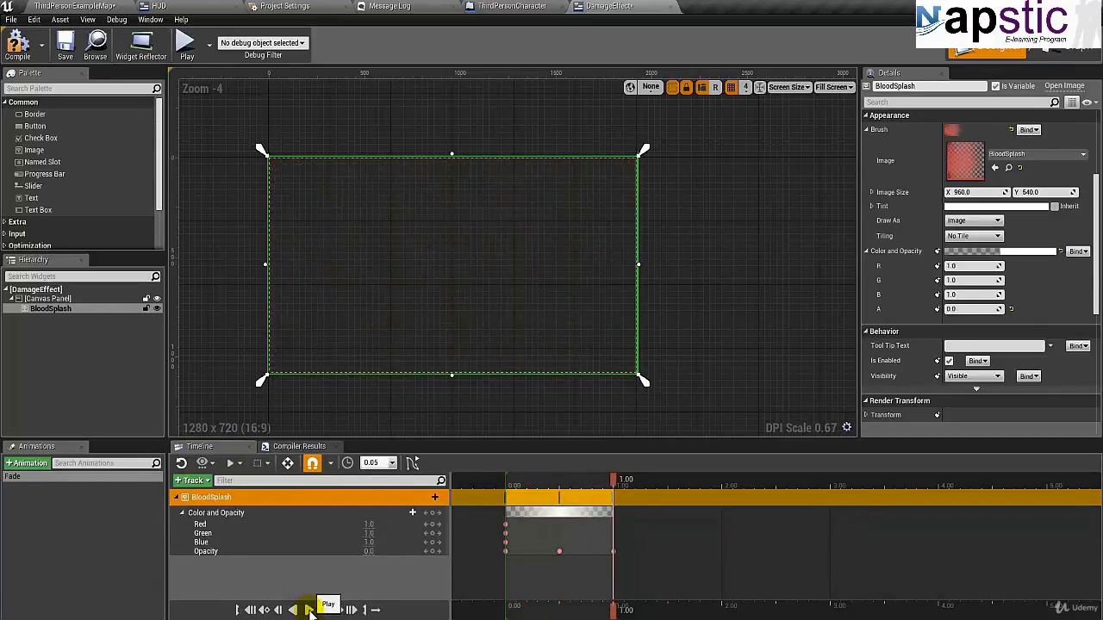
{"action": "left_click", "coordinate": [308, 610]}
{"action": "left_click", "coordinate": [309, 611]}
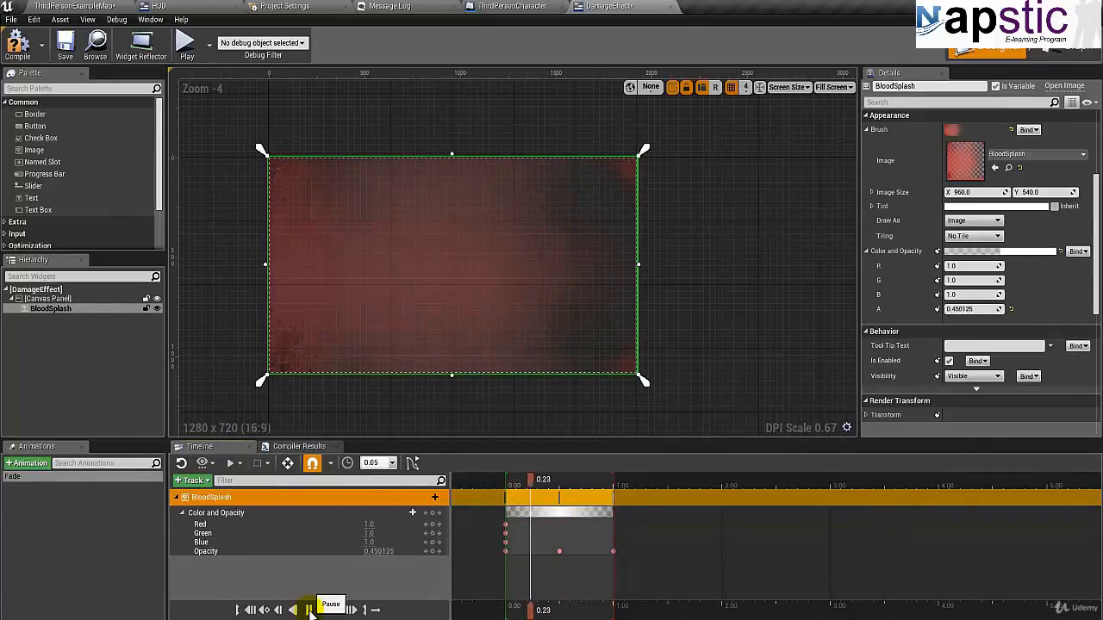
{"action": "left_click", "coordinate": [309, 610]}
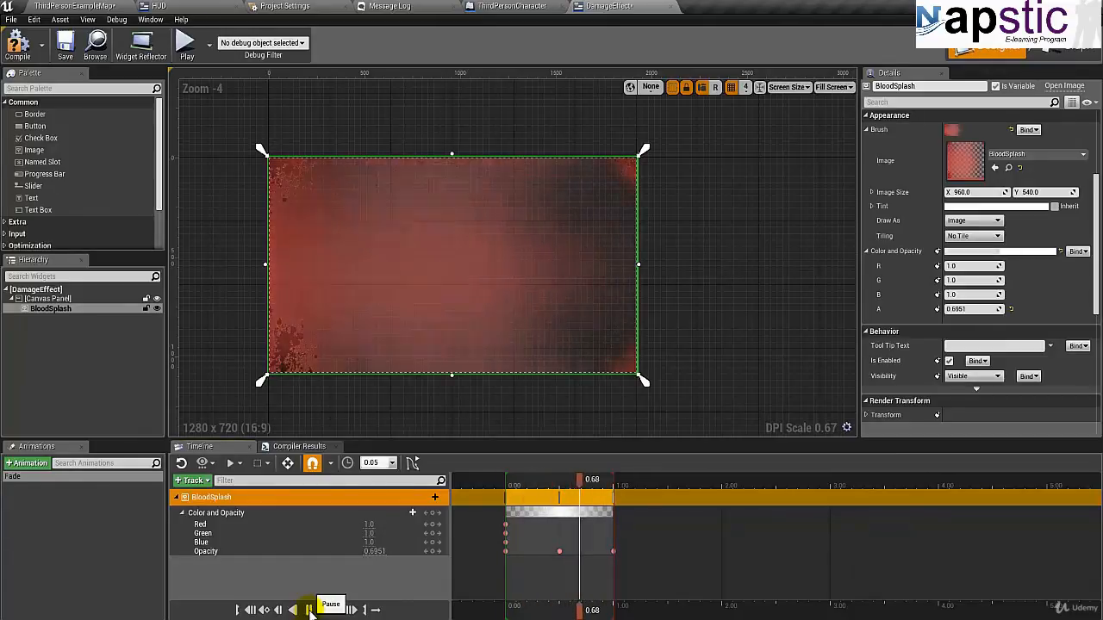
{"action": "left_click", "coordinate": [311, 611]}
{"action": "left_click", "coordinate": [311, 612]}
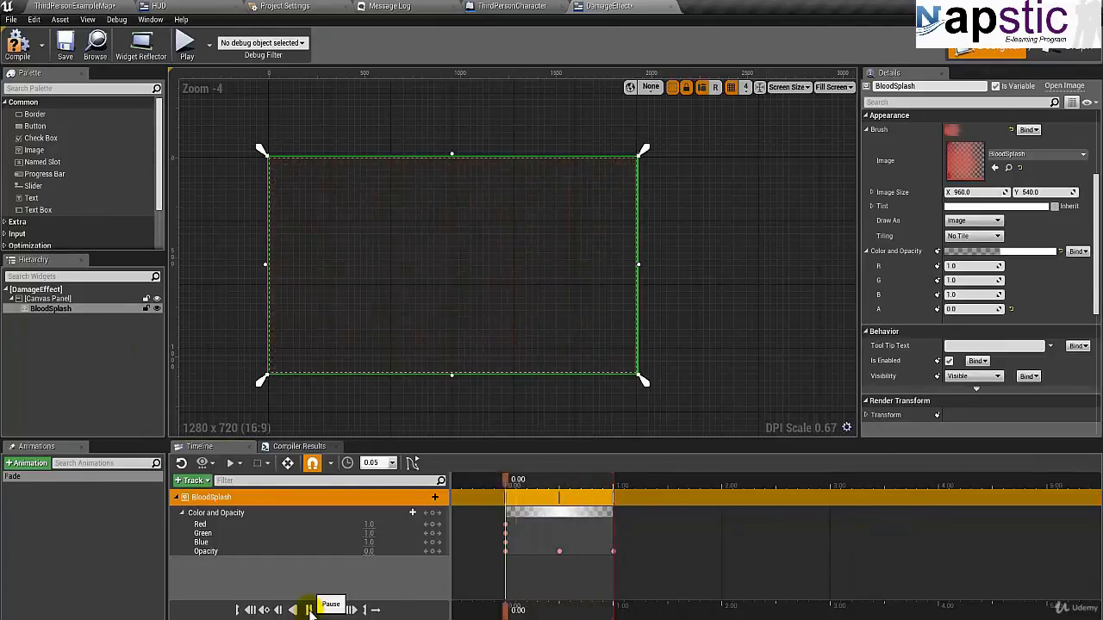
{"action": "left_click", "coordinate": [310, 610]}
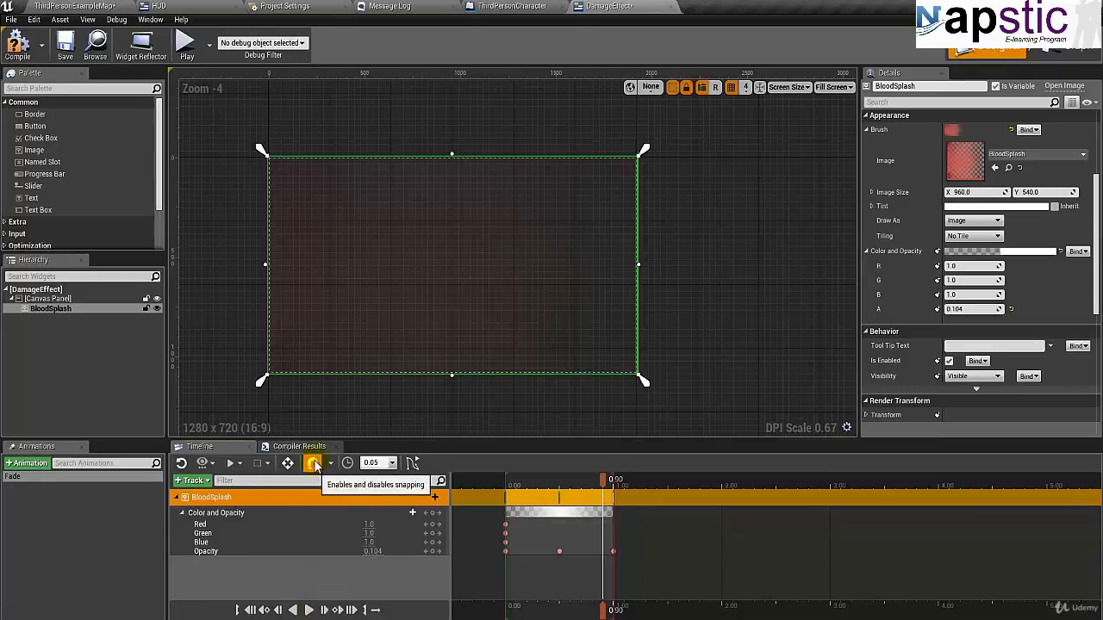
- Compile the DamageEffect widget, and hide the disabled-node comment bubble on Event Construct in its event graph
{"action": "left_click", "coordinate": [14, 53]}
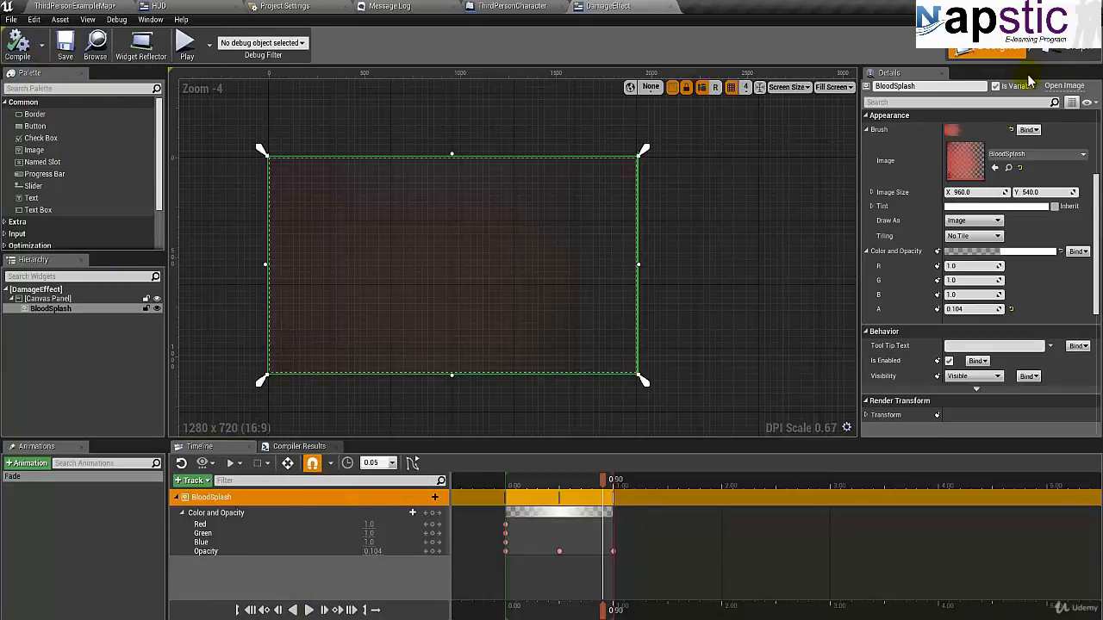
{"action": "left_click", "coordinate": [1070, 52]}
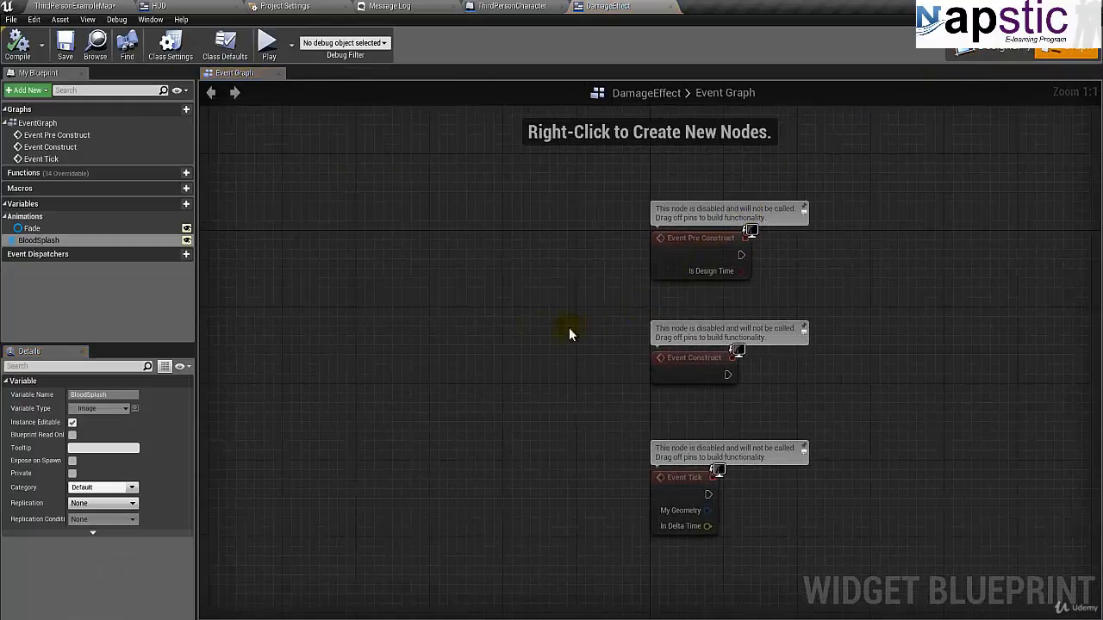
{"action": "right_click_drag", "start_coordinate": [569, 335], "coordinate": [506, 342]}
{"action": "left_click", "coordinate": [740, 335]}
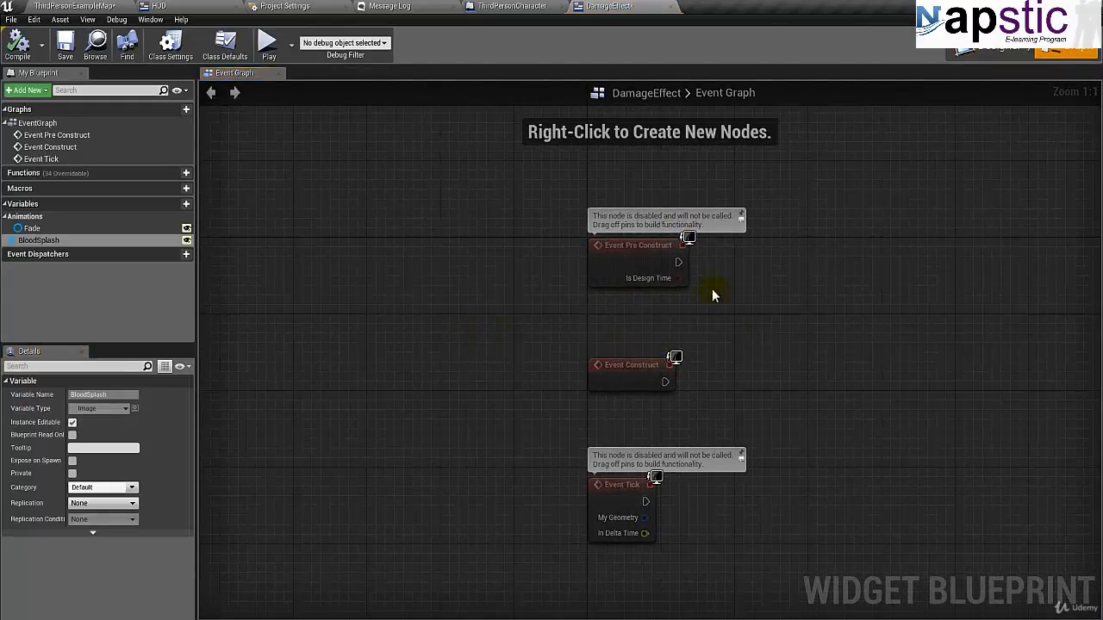